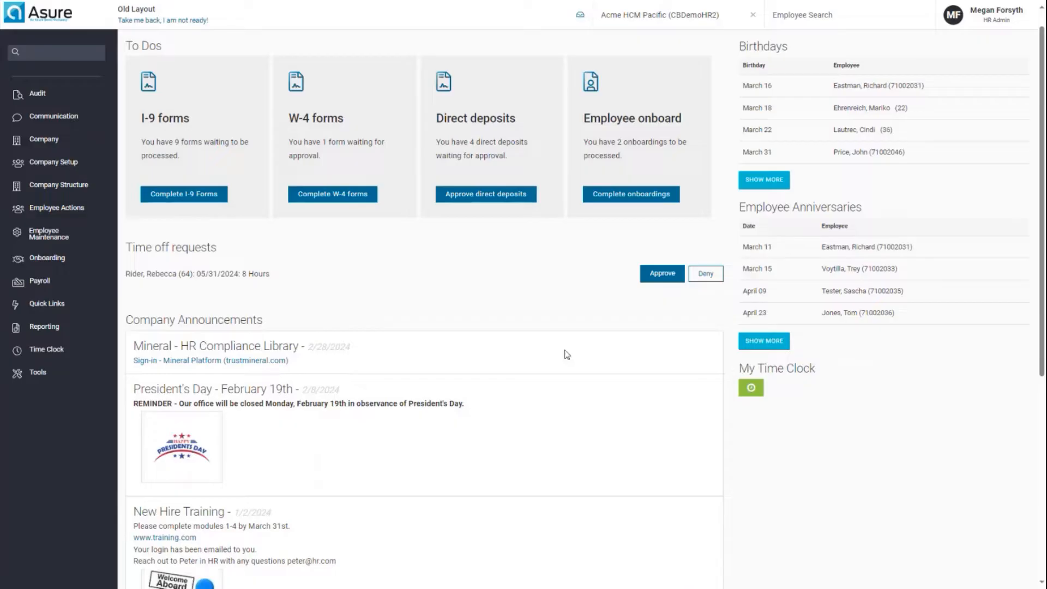
Step: Review the to-dos, time off requests and company announcements on the HR admin home page
{"action": "scroll", "coordinate": [450, 362], "scroll_direction": "down", "scroll_amount": 2}
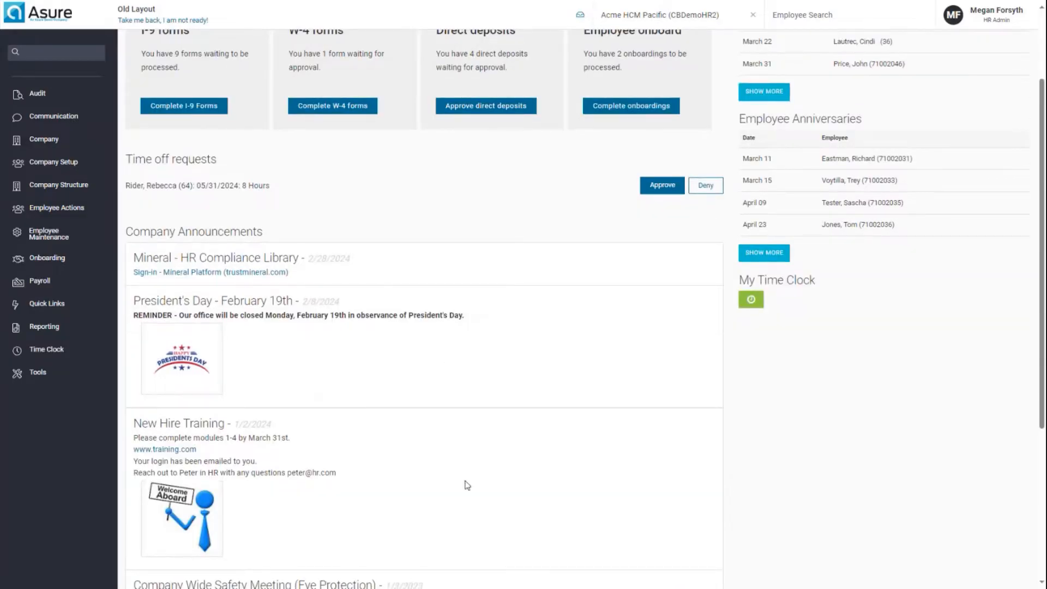
{"action": "scroll", "coordinate": [475, 467], "scroll_direction": "down", "scroll_amount": 2}
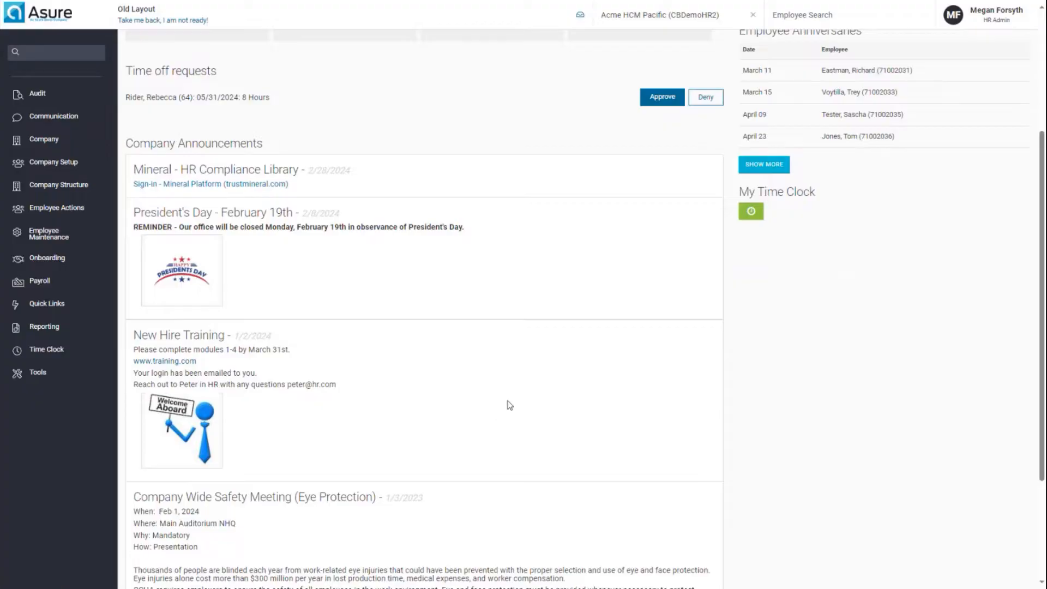
{"action": "scroll", "coordinate": [507, 403], "scroll_direction": "down", "scroll_amount": 3}
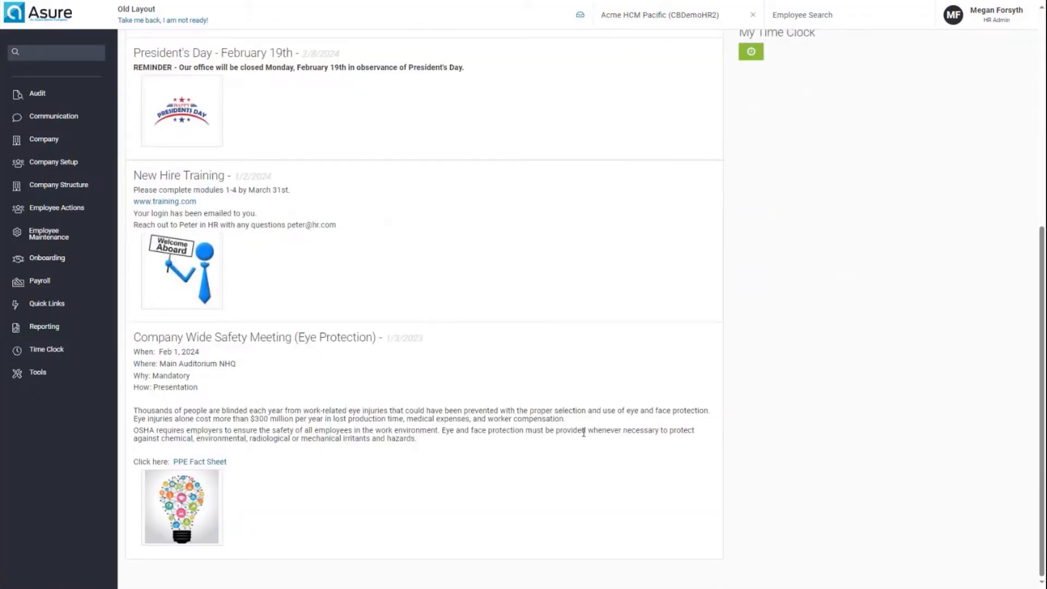
{"action": "scroll", "coordinate": [582, 432], "scroll_direction": "up", "scroll_amount": 5}
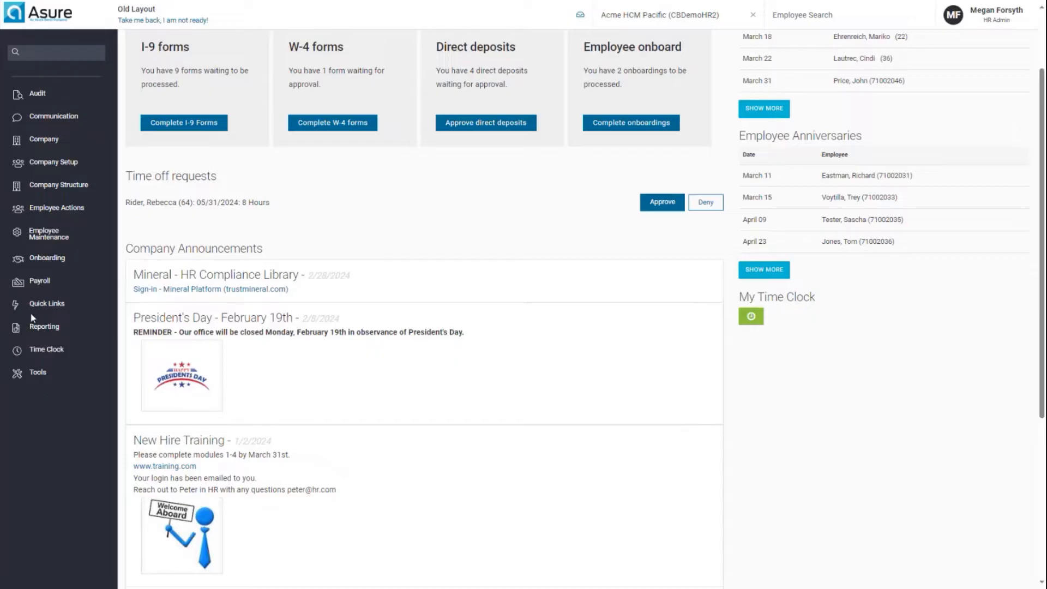
Step: Sort the Employee Summary list by hire date and bring up its download confirmation
{"action": "left_click", "coordinate": [48, 236]}
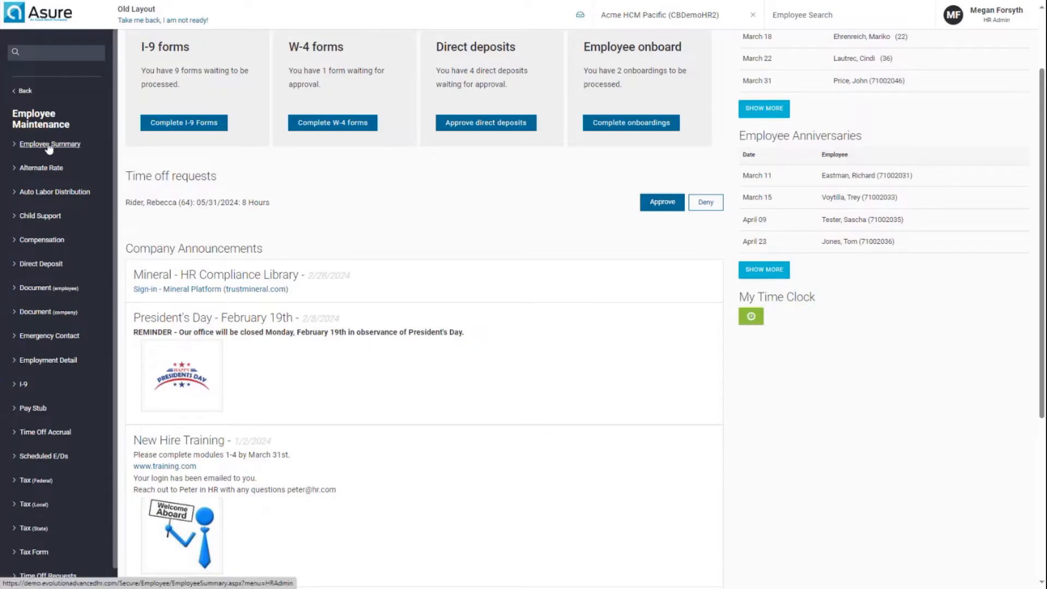
{"action": "left_click", "coordinate": [48, 145]}
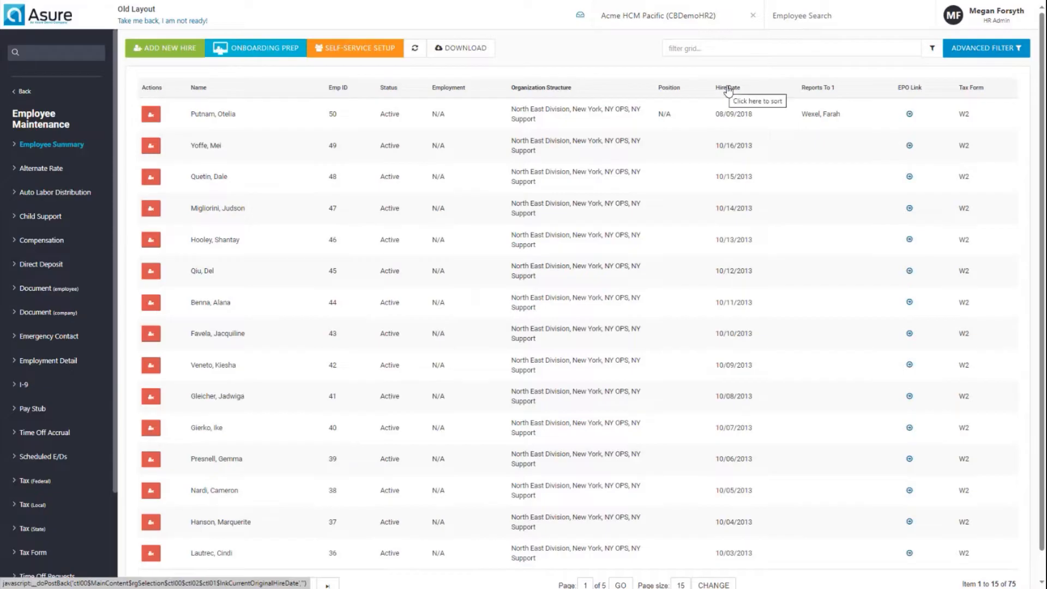
{"action": "left_click", "coordinate": [728, 89]}
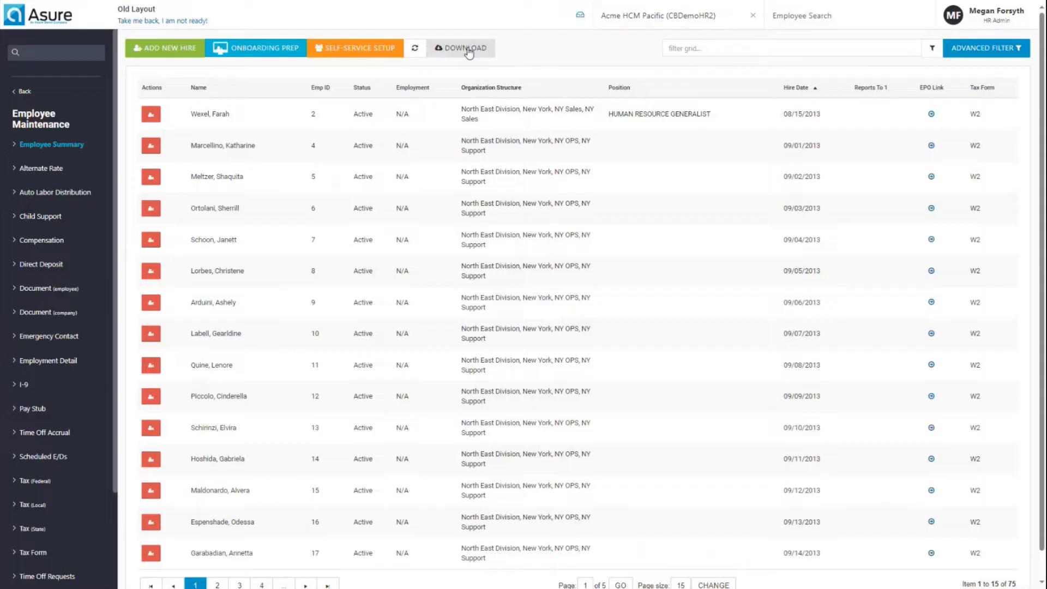
{"action": "left_click", "coordinate": [468, 52]}
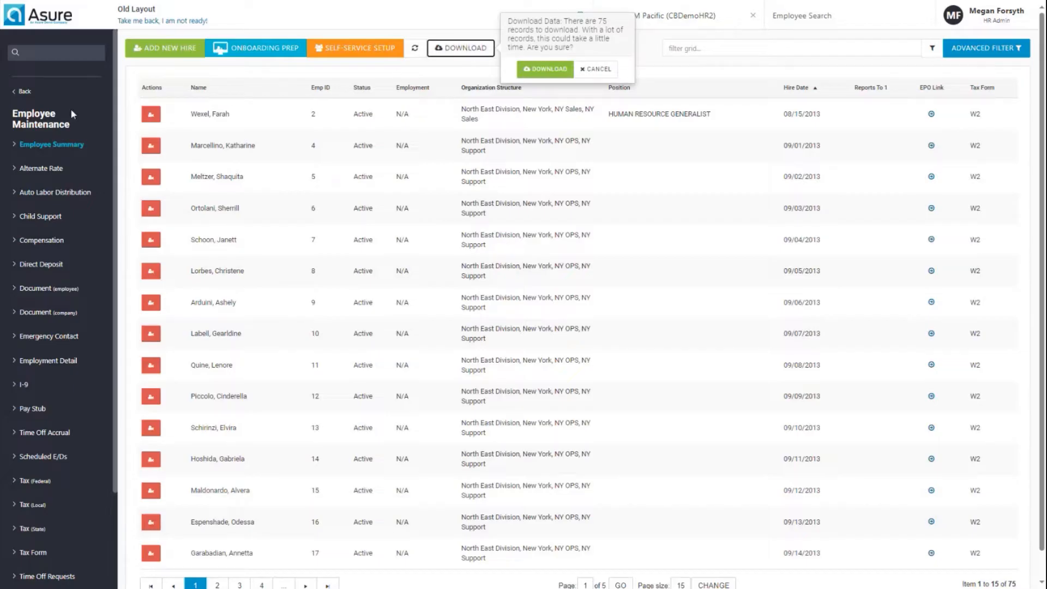
Step: Start a new record in the employee Compensation list and choose an employee for it
{"action": "left_click", "coordinate": [46, 243]}
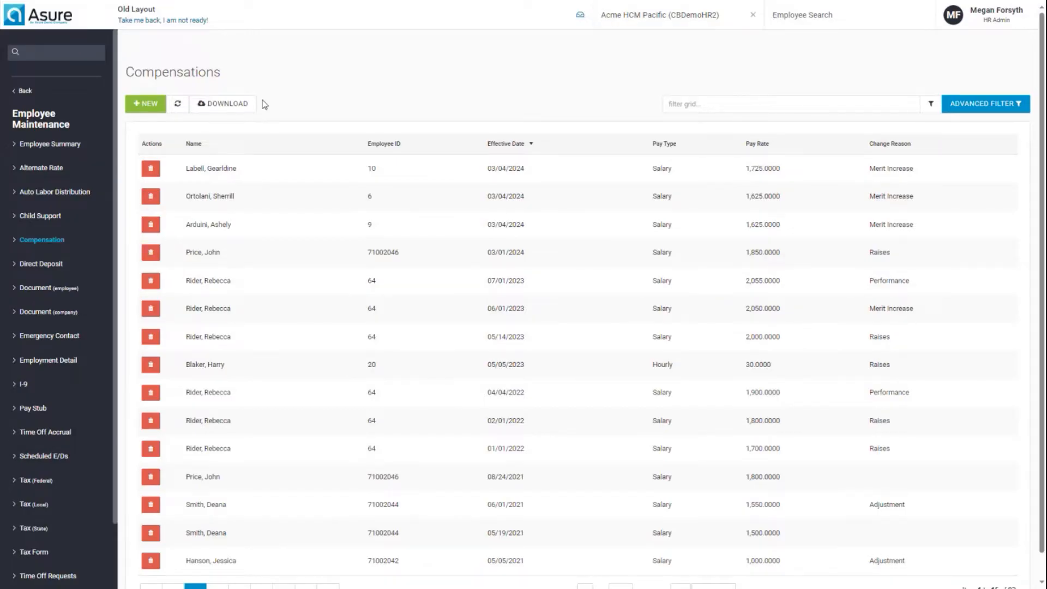
{"action": "left_click", "coordinate": [145, 106]}
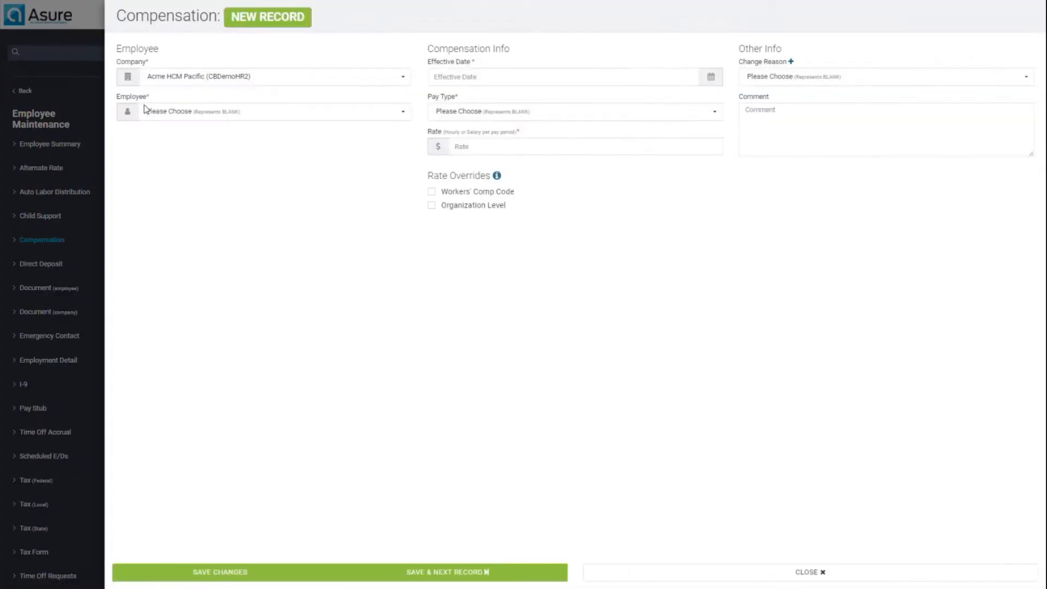
{"action": "left_click", "coordinate": [265, 119]}
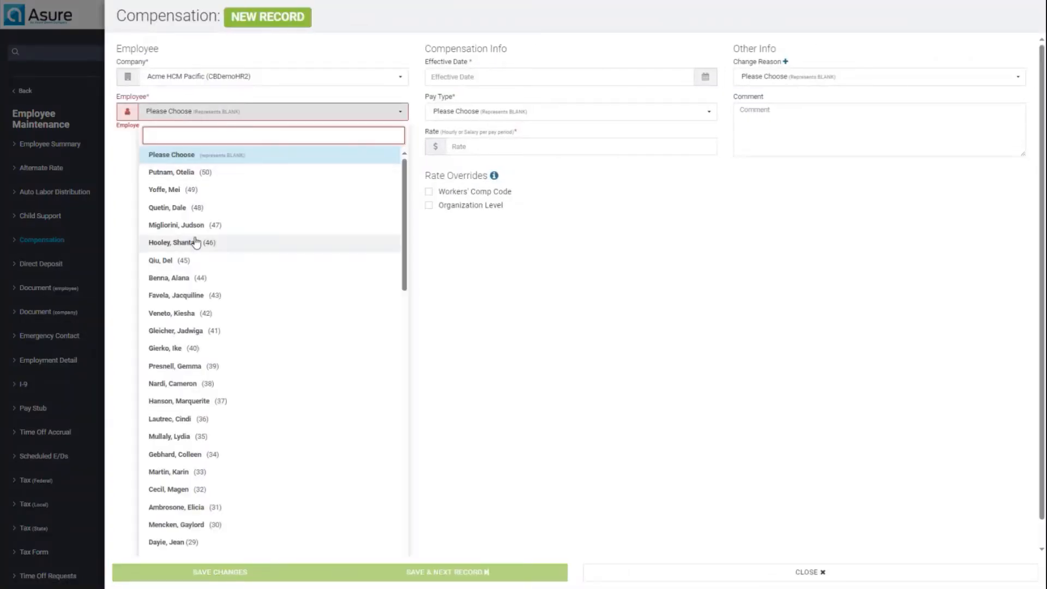
{"action": "left_click", "coordinate": [177, 277]}
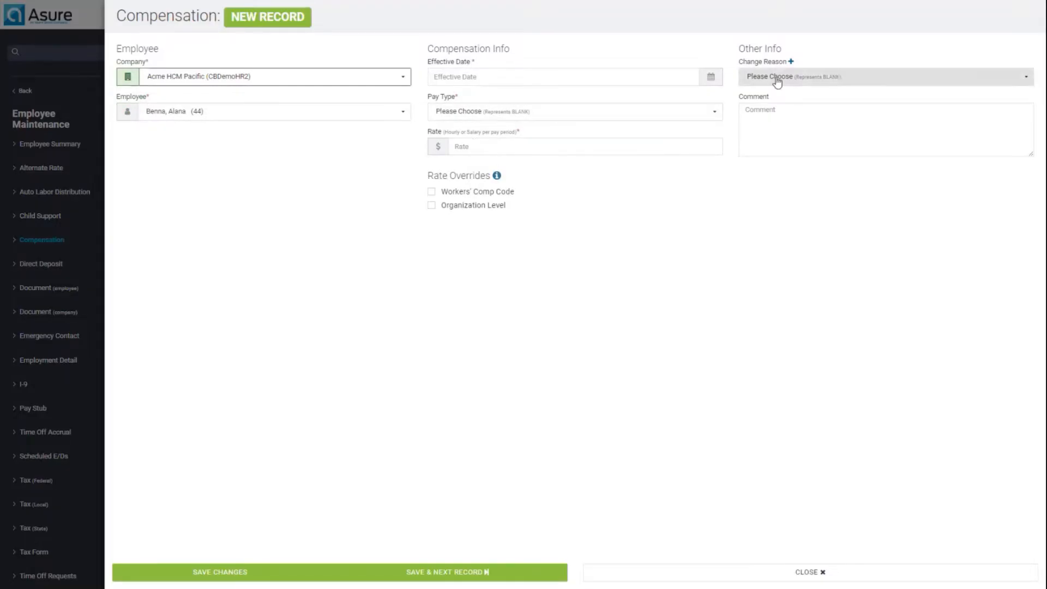
Step: Examine the change reason choices and the form for adding a change reason, and close the compensation record unsaved
{"action": "left_click", "coordinate": [808, 79]}
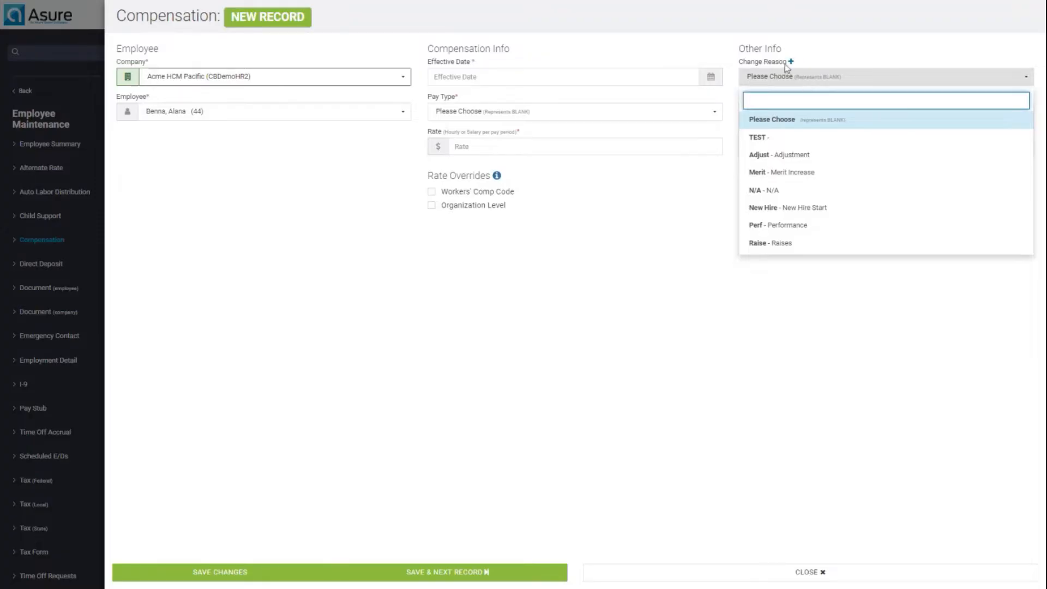
{"action": "left_click", "coordinate": [790, 62]}
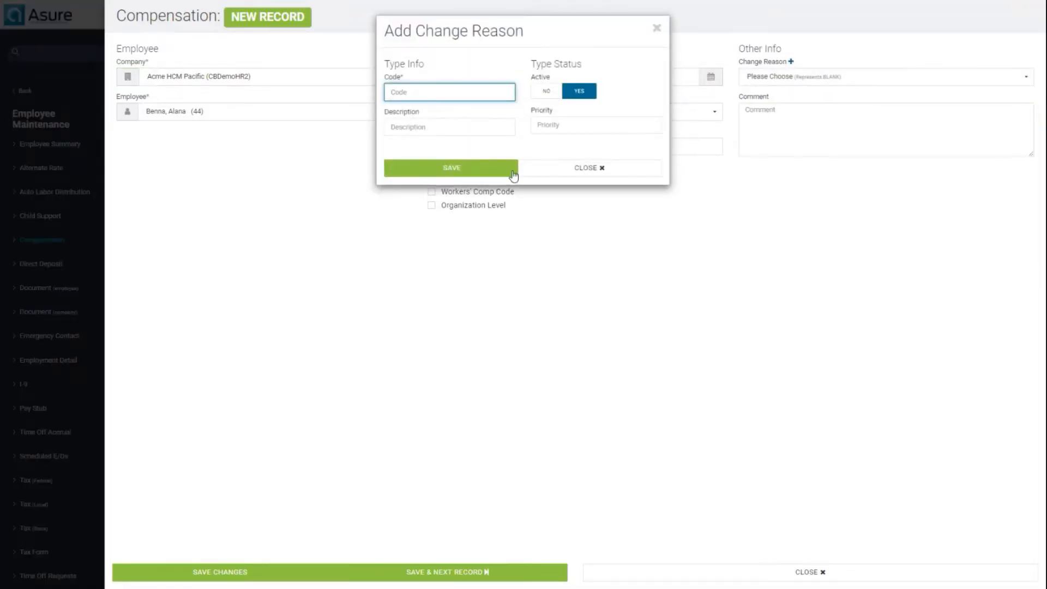
{"action": "left_click", "coordinate": [656, 28]}
{"action": "left_click", "coordinate": [814, 82]}
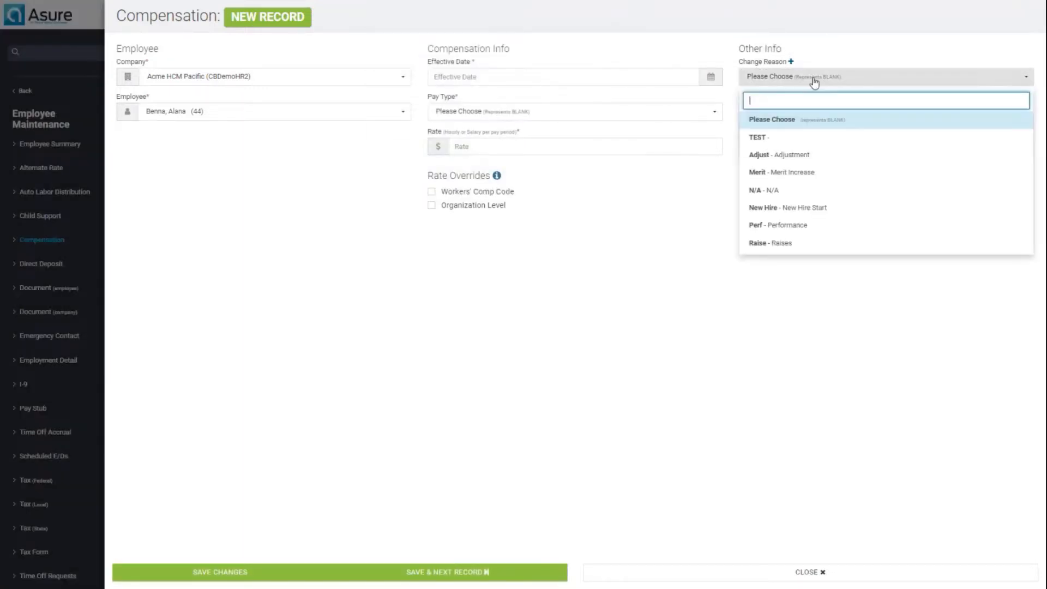
{"action": "left_click", "coordinate": [815, 574]}
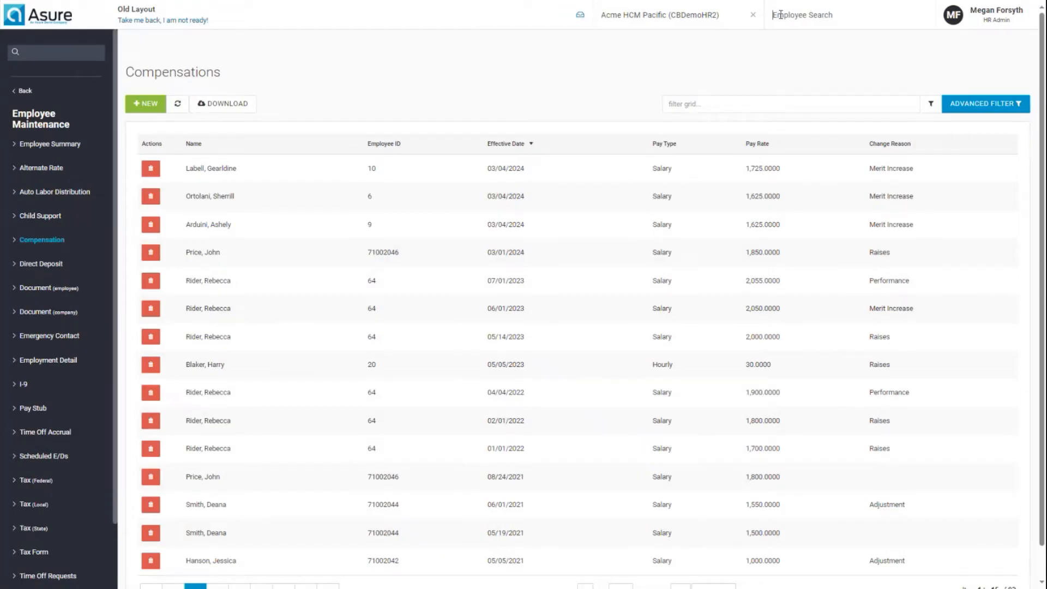
Step: Search for an employee by first name and display only that employee's compensation history
{"action": "left_click", "coordinate": [780, 15]}
{"action": "type", "text": "reb"}
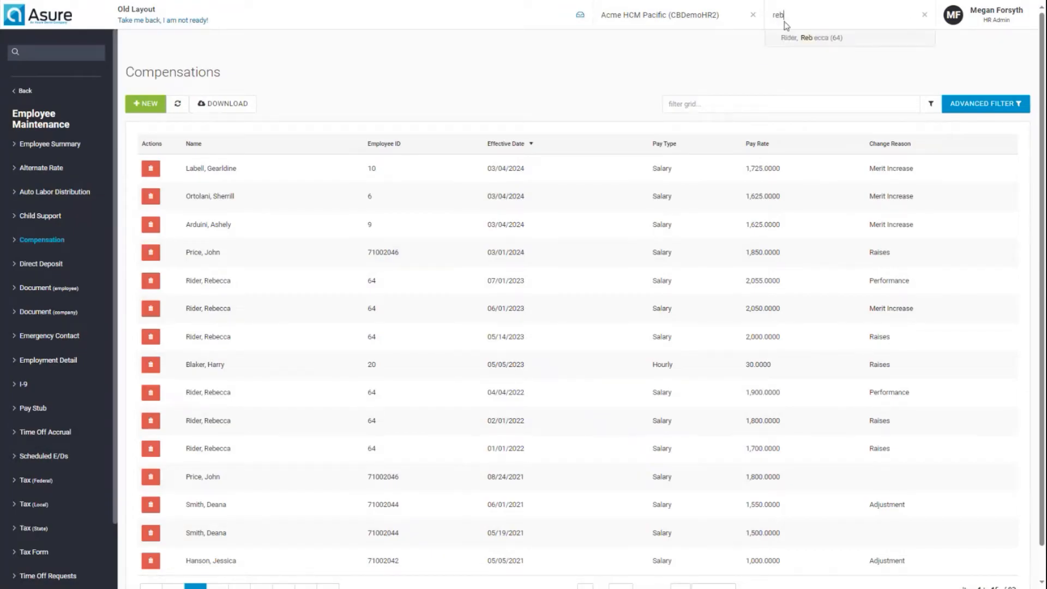
{"action": "left_click", "coordinate": [787, 39]}
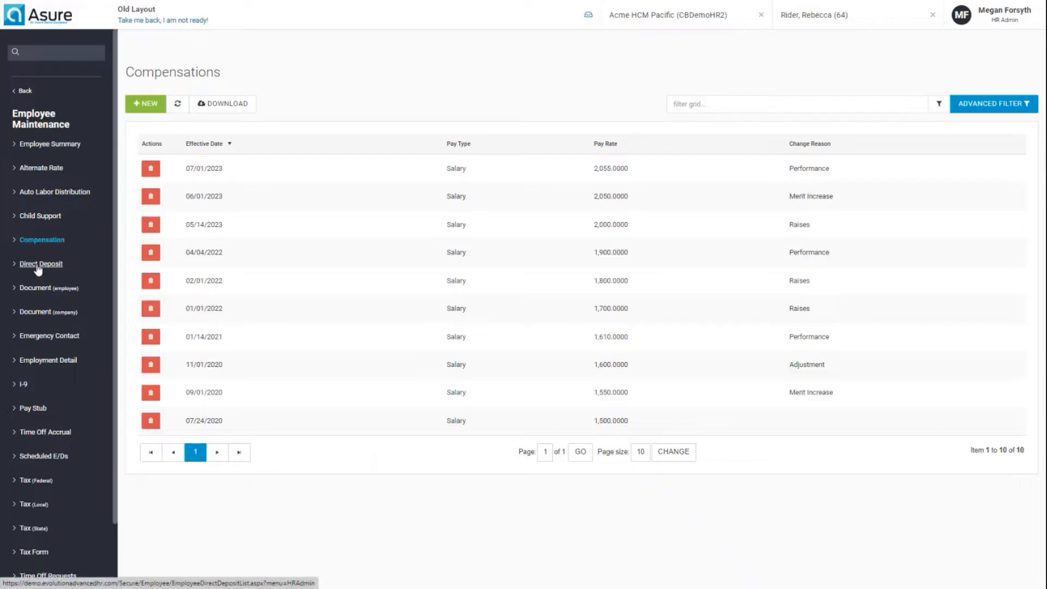
Step: Leave Employee Maintenance, open the Payroll schedule and advance it to the next scheduled payrolls
{"action": "scroll", "coordinate": [40, 327], "scroll_direction": "down", "scroll_amount": 2}
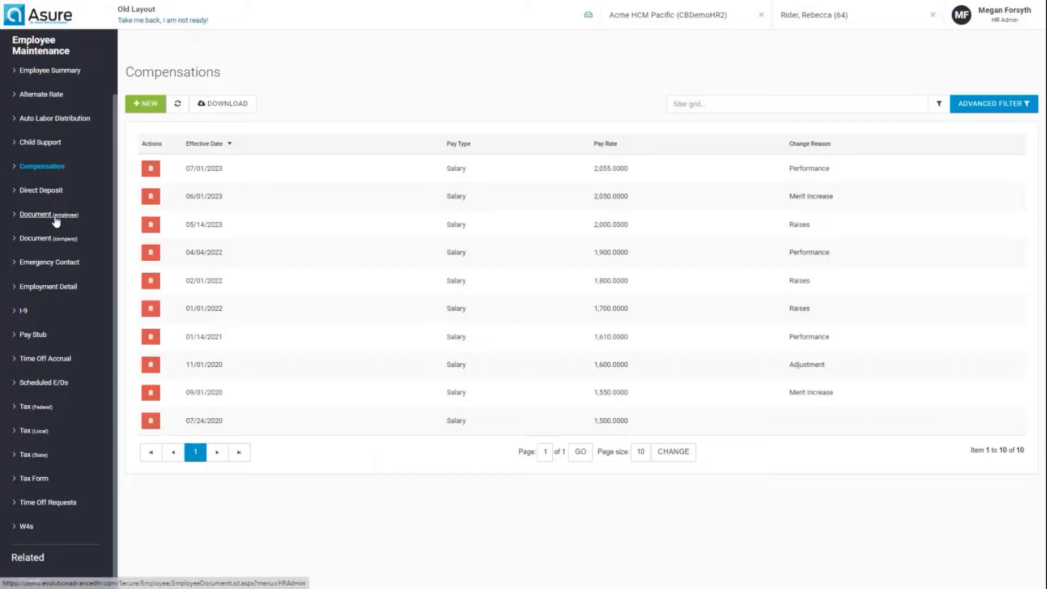
{"action": "scroll", "coordinate": [56, 217], "scroll_direction": "up", "scroll_amount": 2}
{"action": "left_click", "coordinate": [25, 91]}
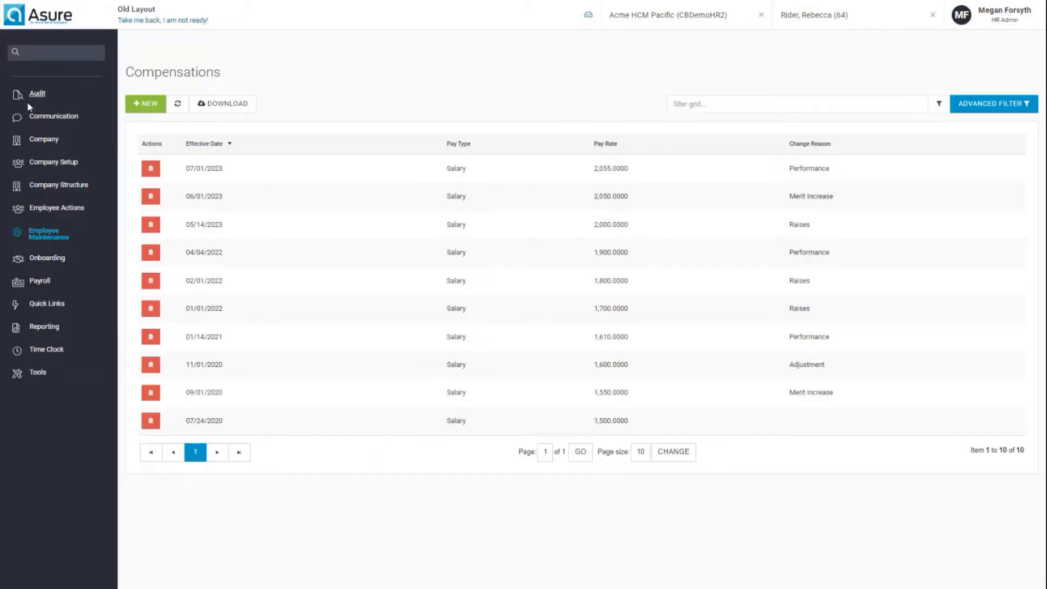
{"action": "left_click", "coordinate": [39, 282]}
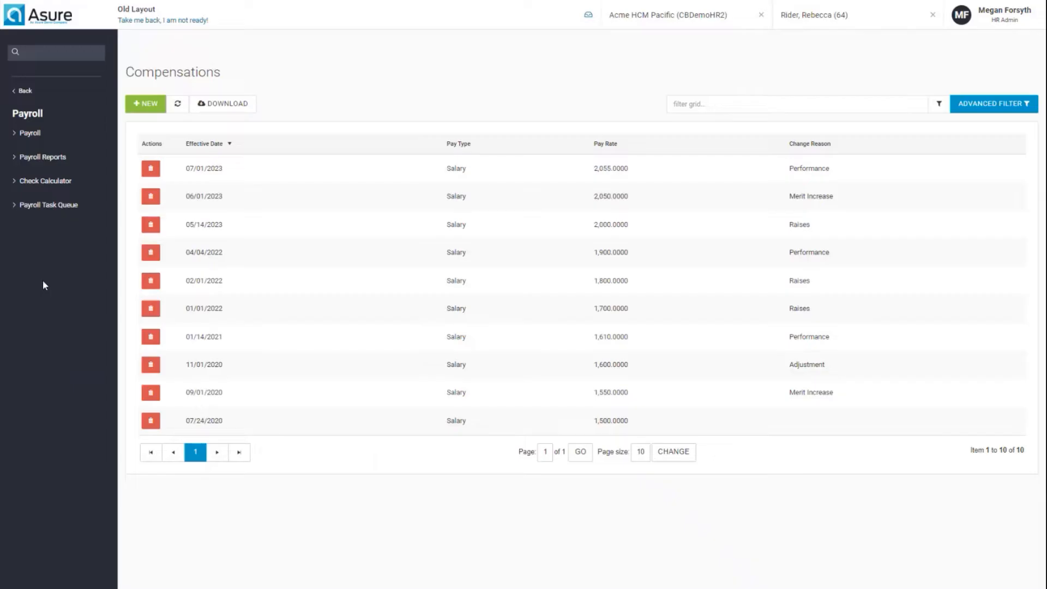
{"action": "left_click", "coordinate": [35, 138]}
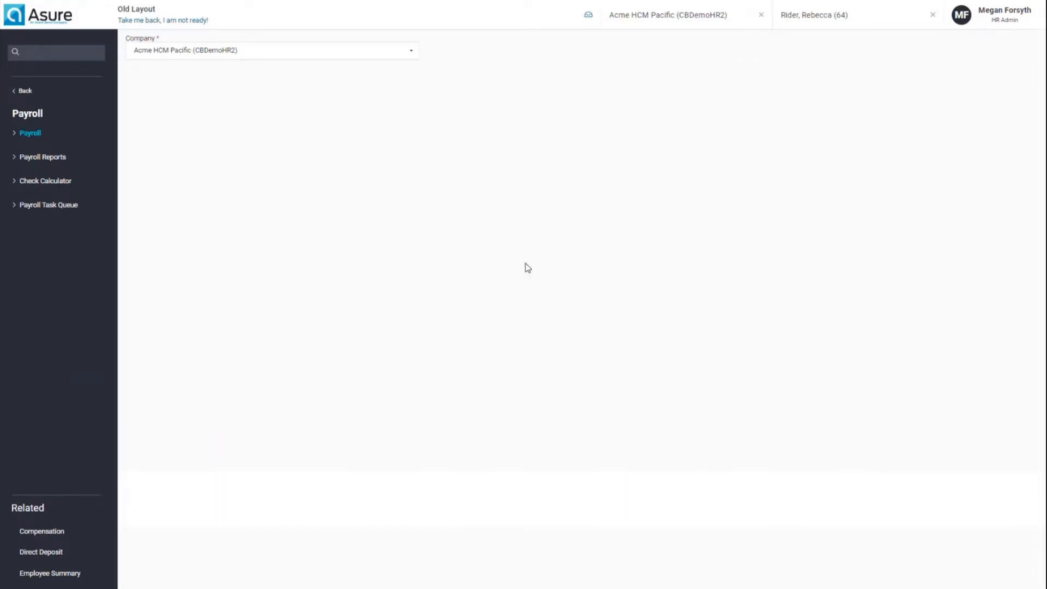
{"action": "left_click", "coordinate": [1023, 258]}
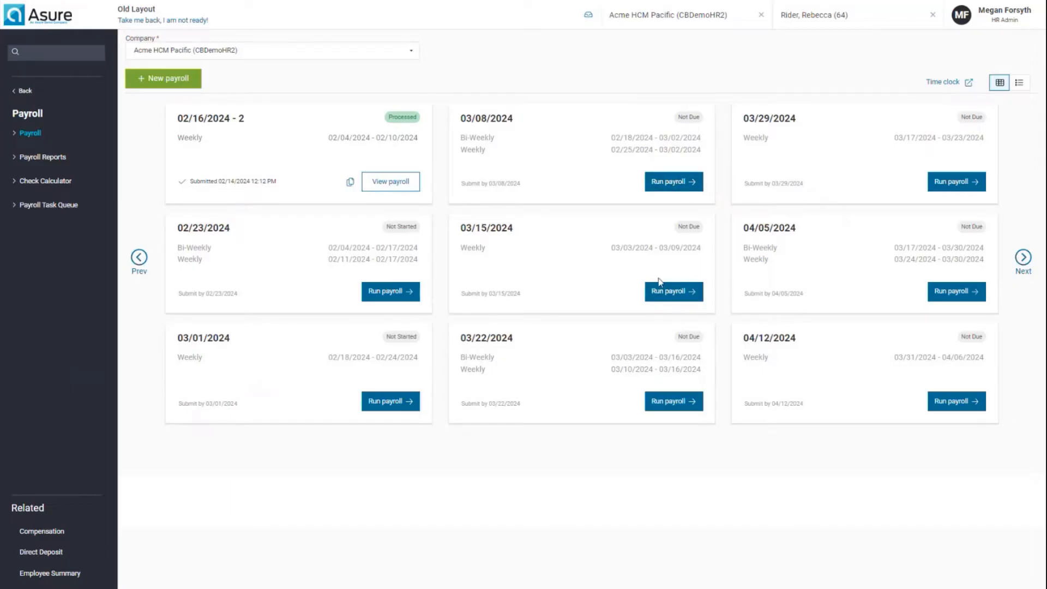
Step: Run the 03/15/2024 payroll and create the checks for its weekly 3/3/2024 to 3/9/2024 batch
{"action": "left_click", "coordinate": [664, 294]}
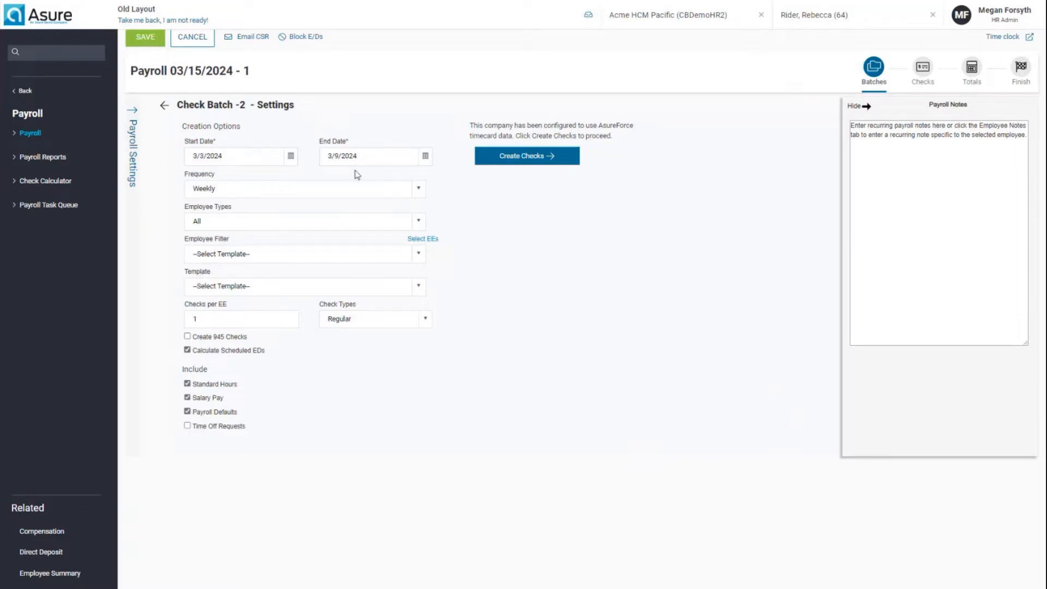
{"action": "left_click", "coordinate": [542, 160]}
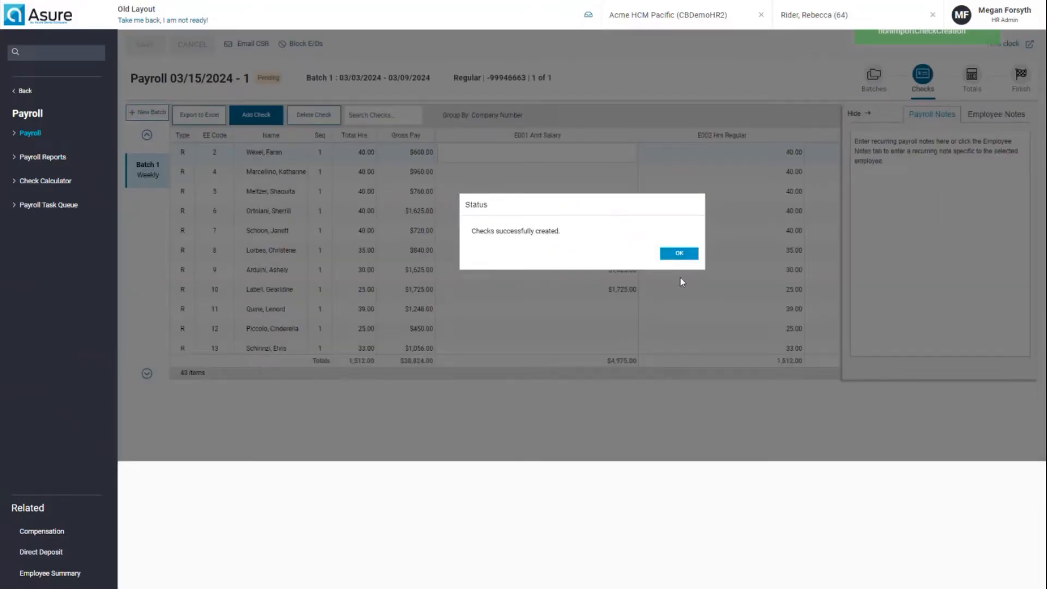
{"action": "left_click", "coordinate": [681, 257]}
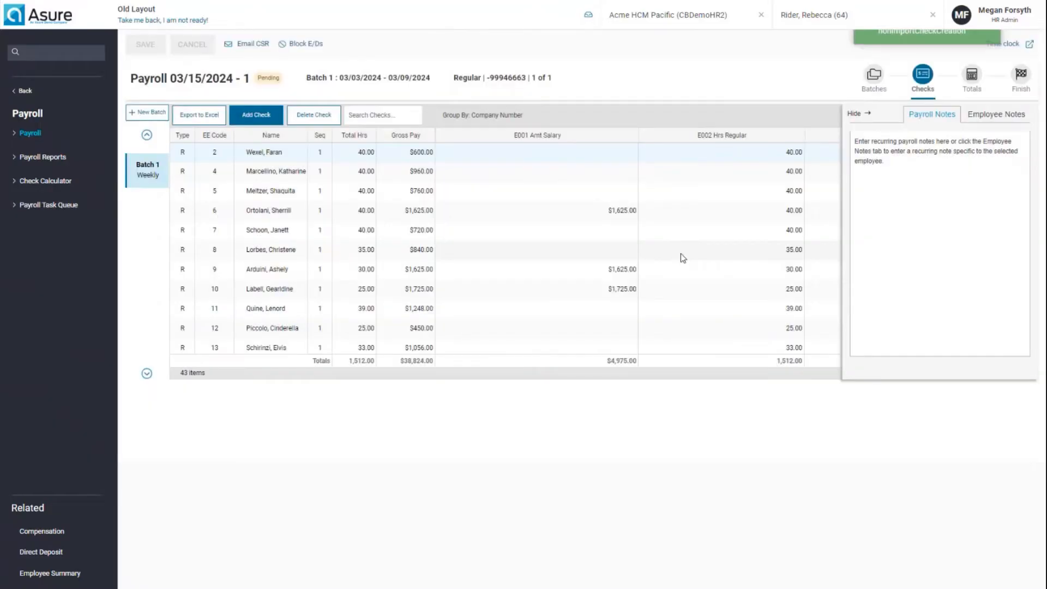
Step: Hide the payroll notes, sort the check grid by name and by EE code, and try moving the E001 Amt Salary column
{"action": "left_click", "coordinate": [866, 116]}
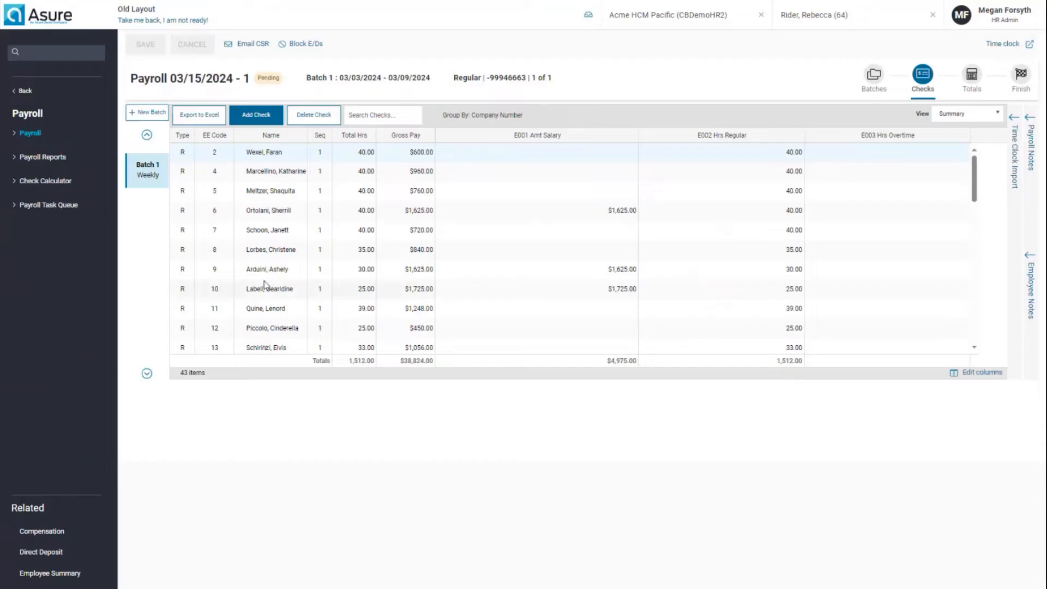
{"action": "left_click", "coordinate": [268, 136]}
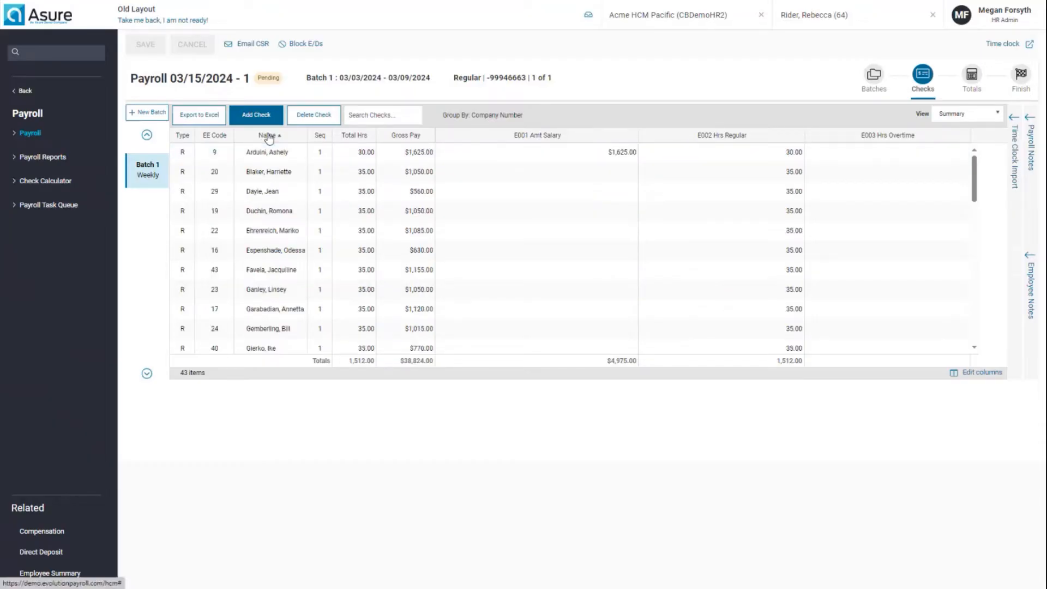
{"action": "left_click", "coordinate": [210, 136]}
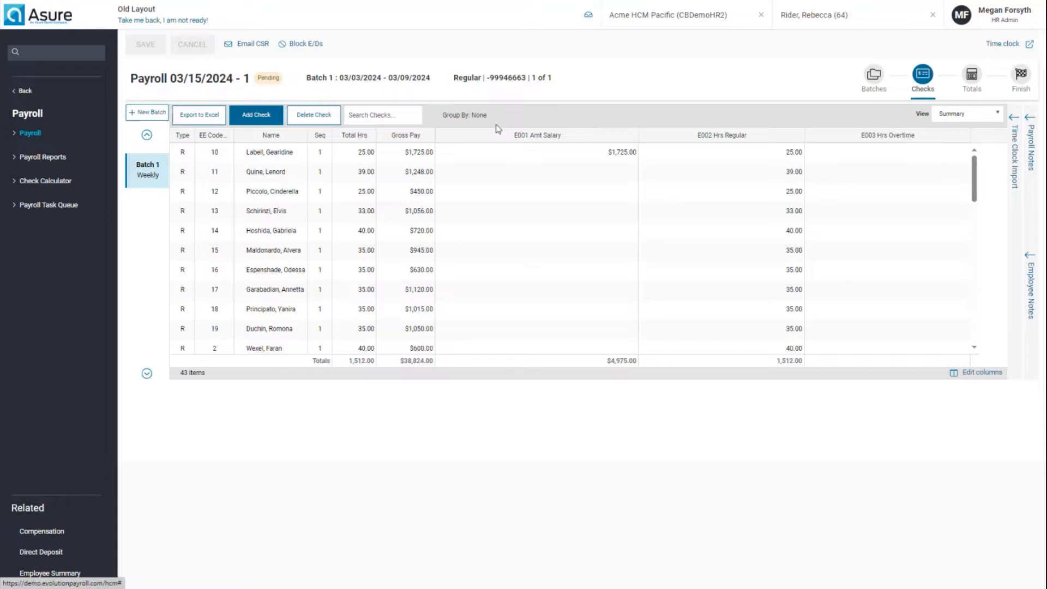
{"action": "left_click_drag", "start_coordinate": [496, 135], "coordinate": [554, 137]}
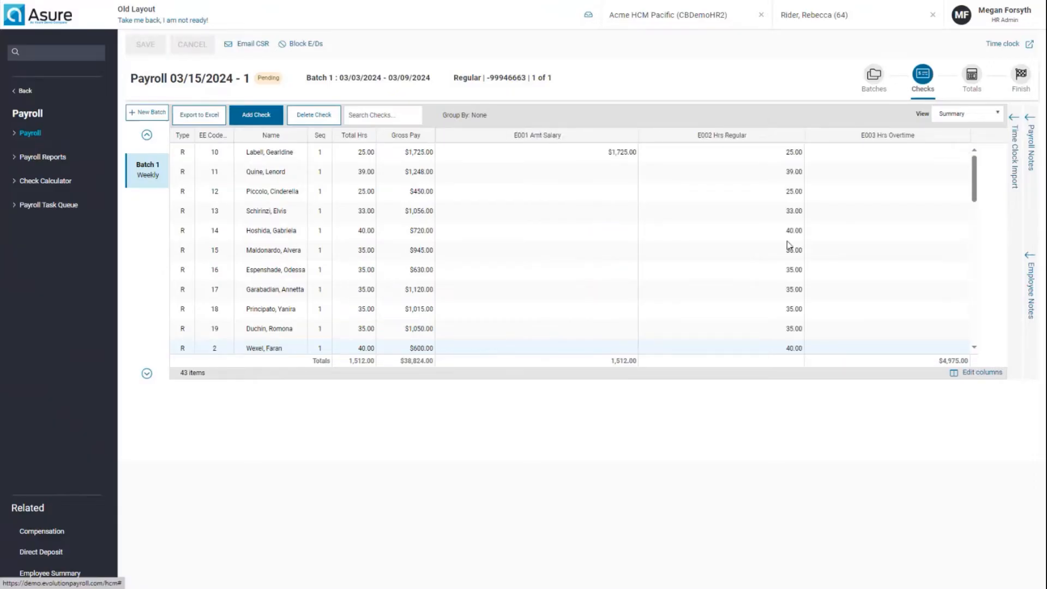
Step: Add the BN Amt General Bonus column after E003 Hrs Overtime in the check grid
{"action": "left_click", "coordinate": [957, 374]}
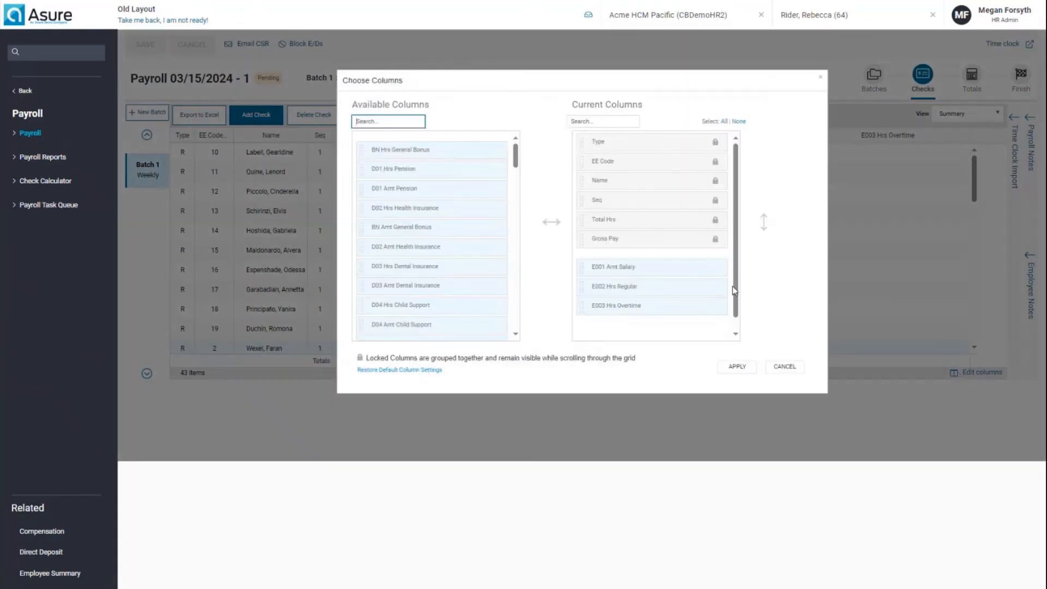
{"action": "scroll", "coordinate": [735, 242], "scroll_direction": "down", "scroll_amount": 1}
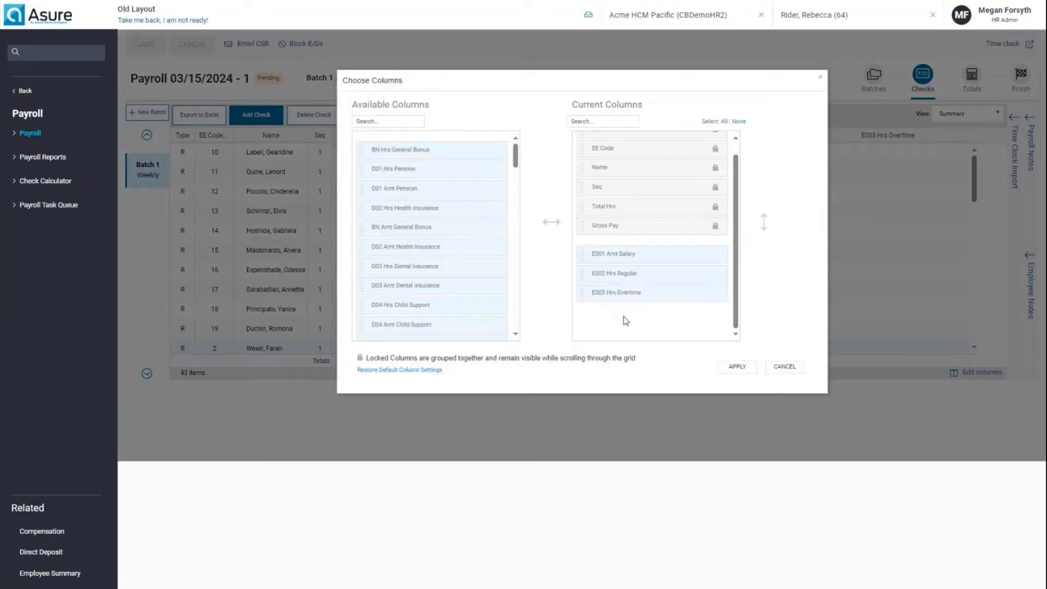
{"action": "left_click", "coordinate": [395, 226]}
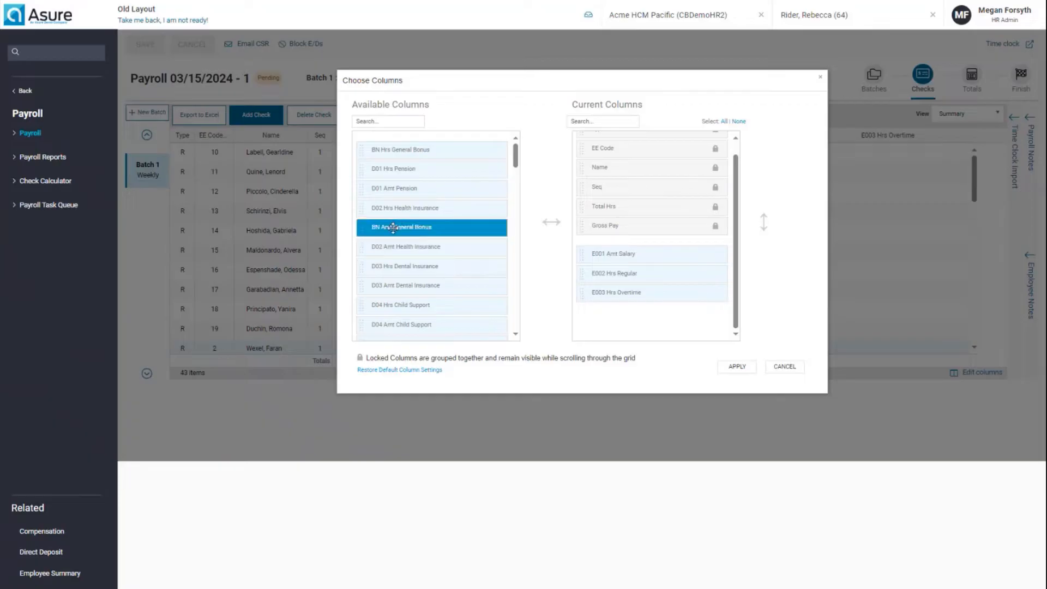
{"action": "left_click_drag", "start_coordinate": [395, 227], "coordinate": [612, 315]}
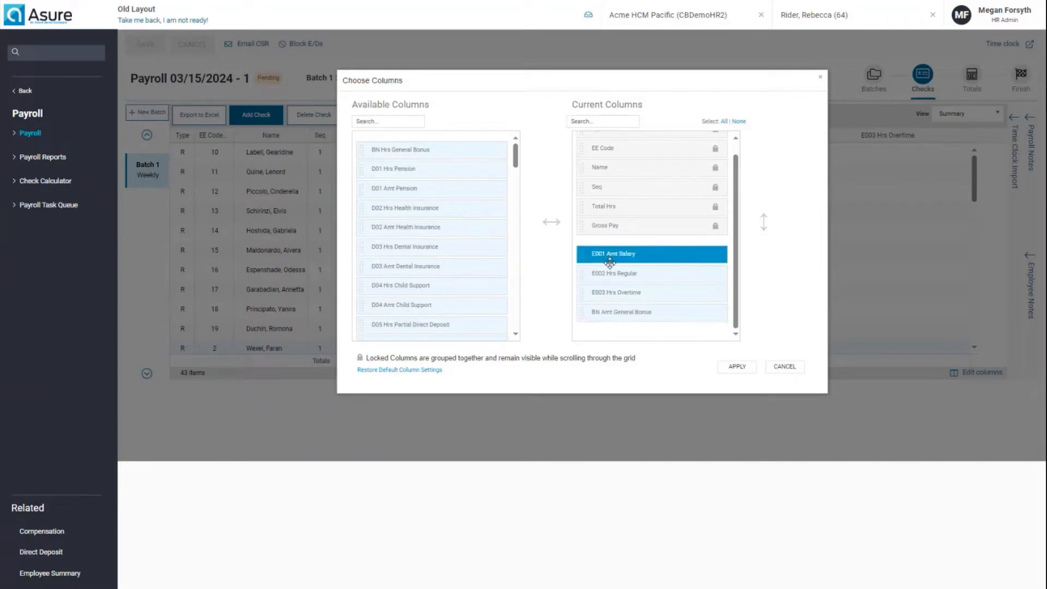
{"action": "left_click", "coordinate": [740, 367]}
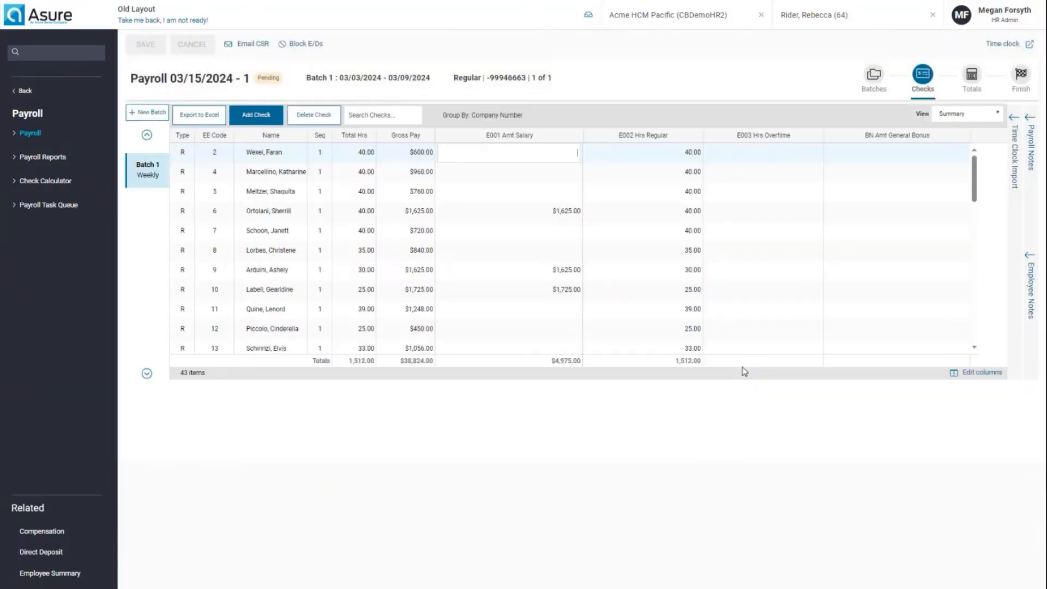
Step: Enter a BN General Bonus amount of 400 on the checks for EE codes 2 and 6
{"action": "left_click", "coordinate": [908, 159]}
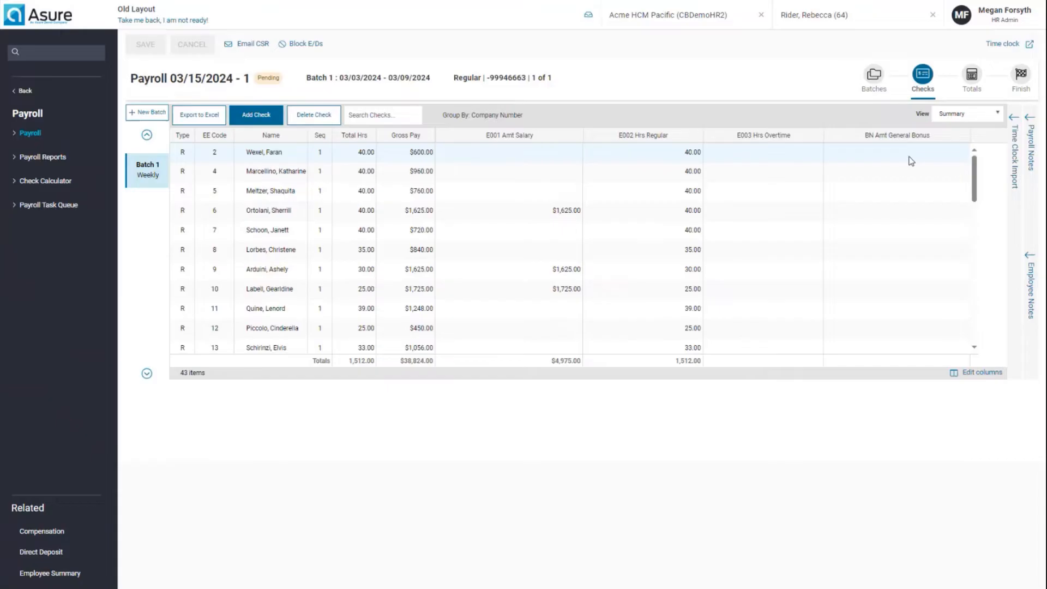
{"action": "type", "text": "400"}
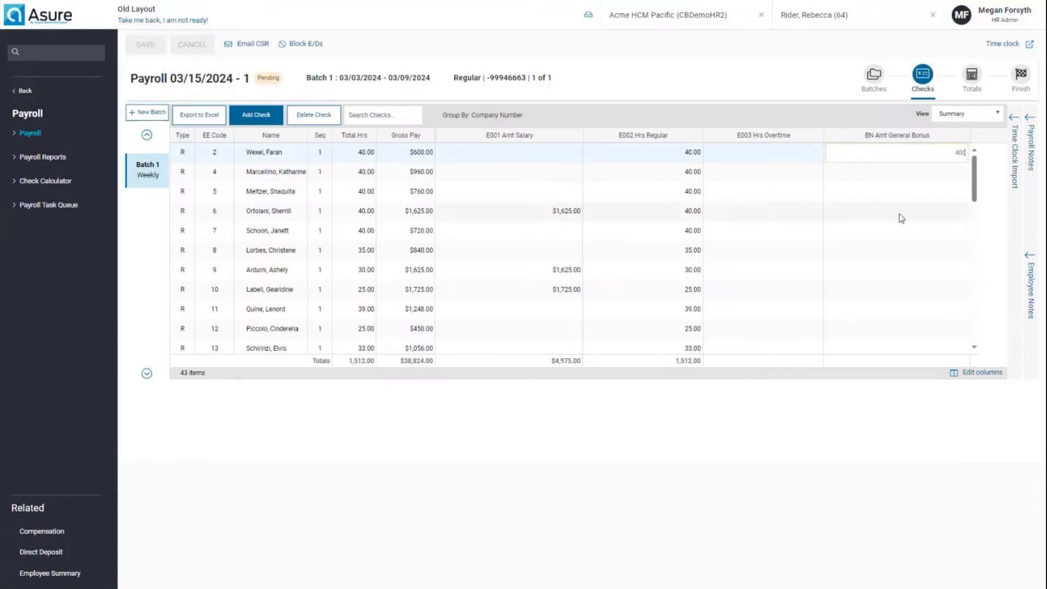
{"action": "left_click", "coordinate": [900, 214]}
{"action": "type", "text": "400"}
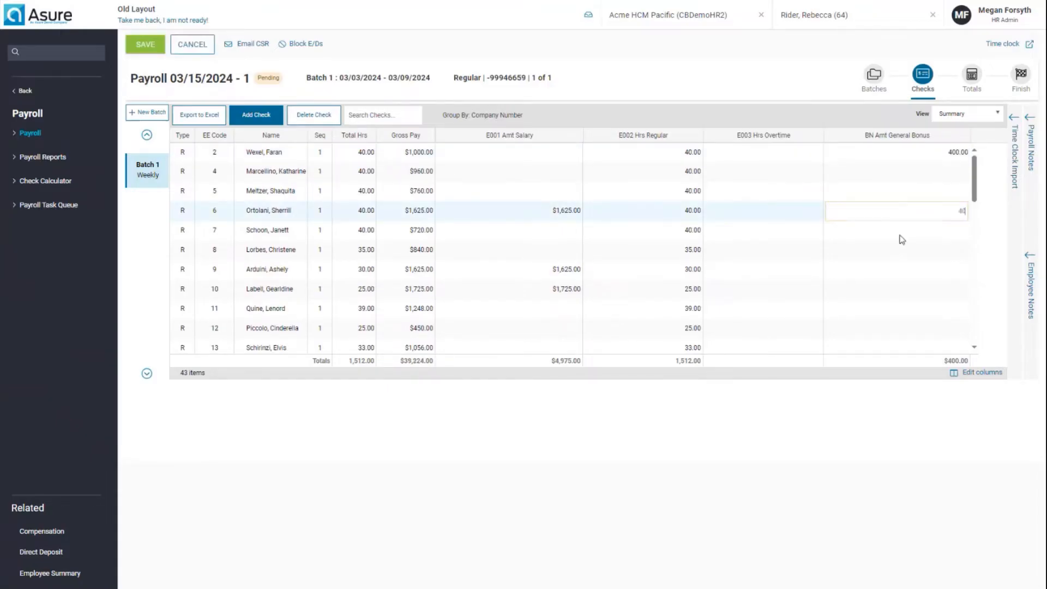
{"action": "left_click", "coordinate": [894, 290]}
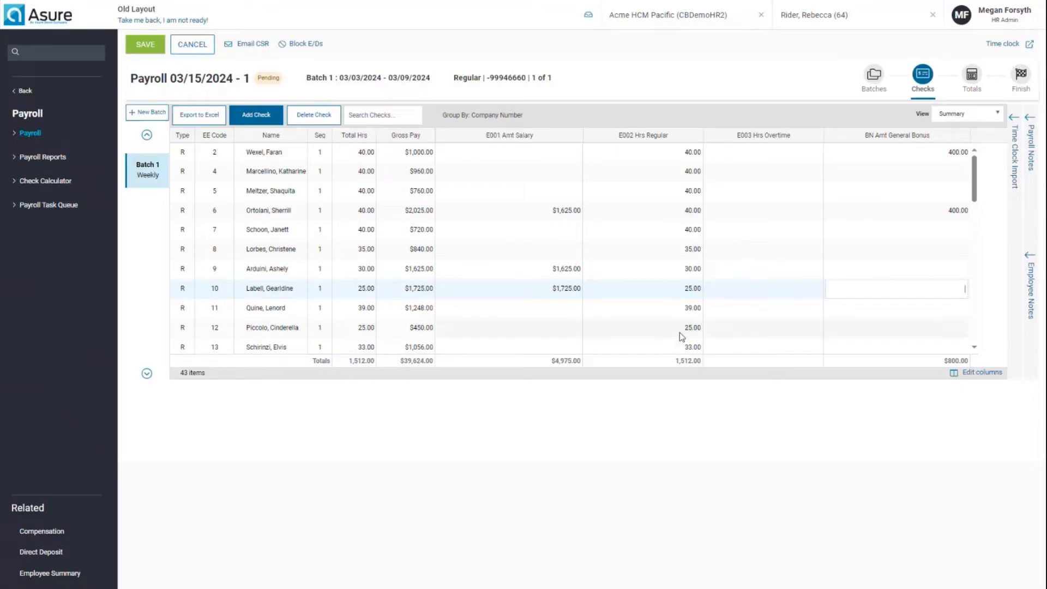
Step: Set the E002 regular hours to 50 for EE code 4 and 30 for EE code 5
{"action": "left_click", "coordinate": [686, 172]}
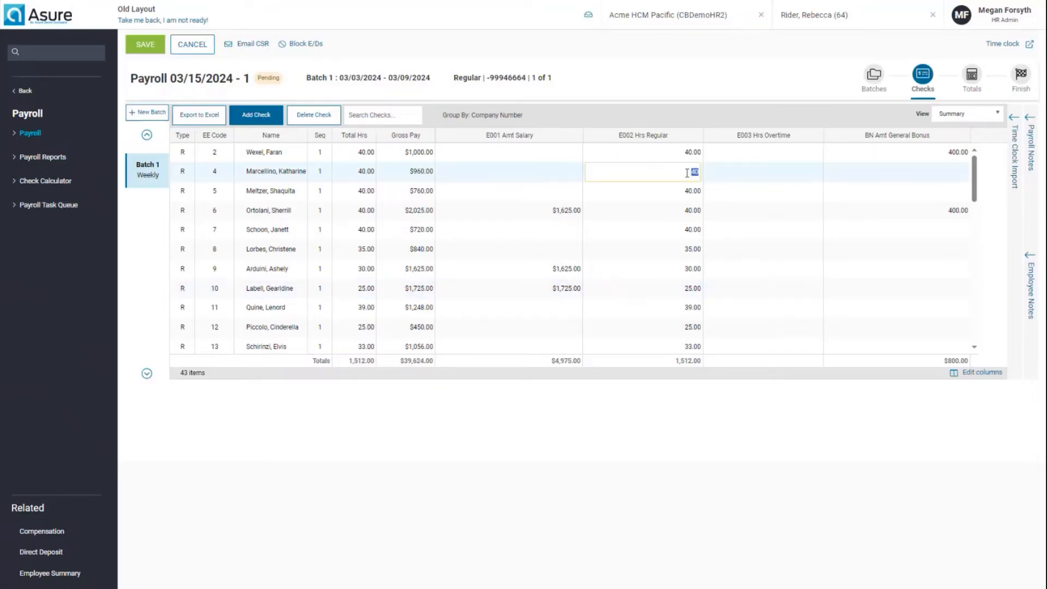
{"action": "type", "text": "50"}
{"action": "key", "text": "Return"}
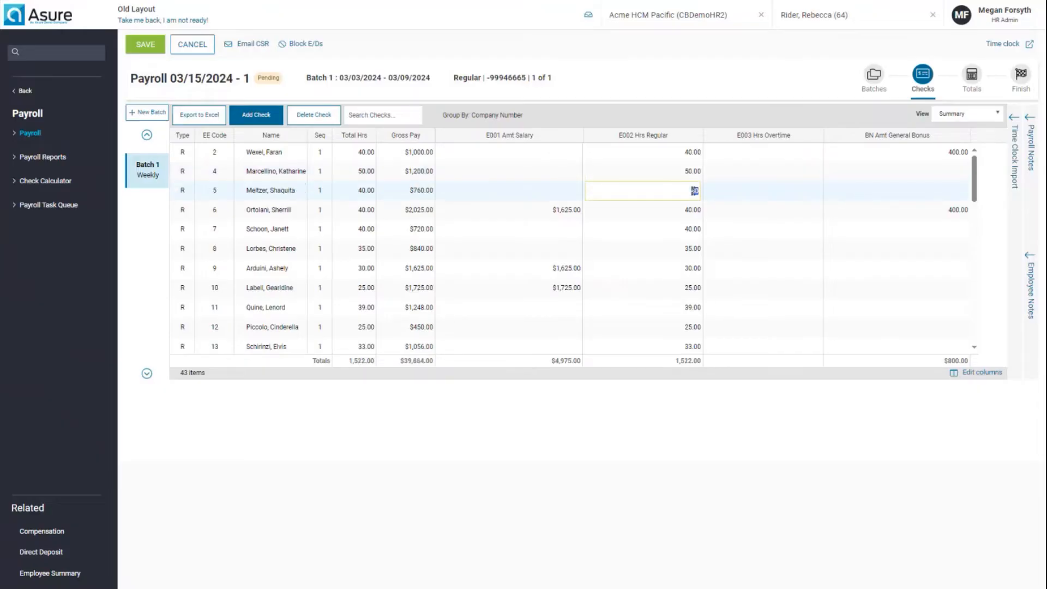
{"action": "type", "text": "30"}
{"action": "key", "text": "Return"}
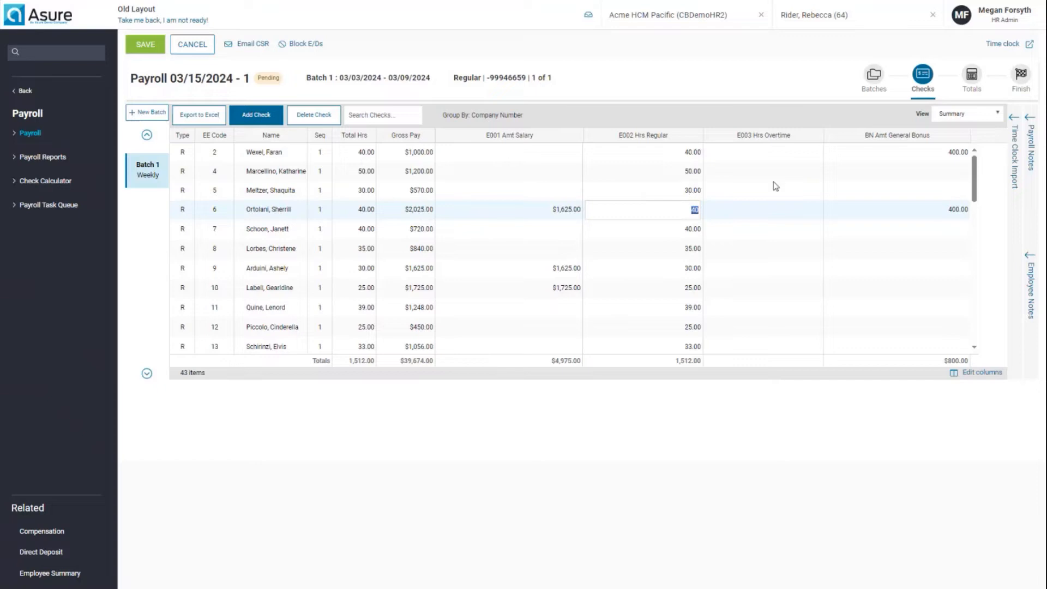
Step: Review the Time Clock Import settings and the view options available for the check grid
{"action": "left_click", "coordinate": [1016, 129]}
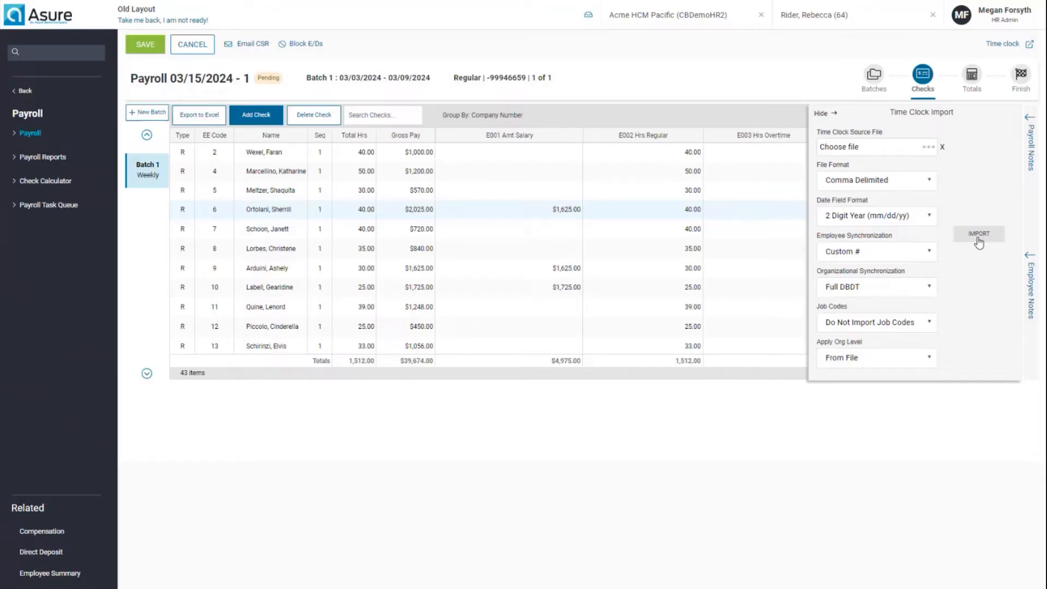
{"action": "left_click", "coordinate": [821, 113]}
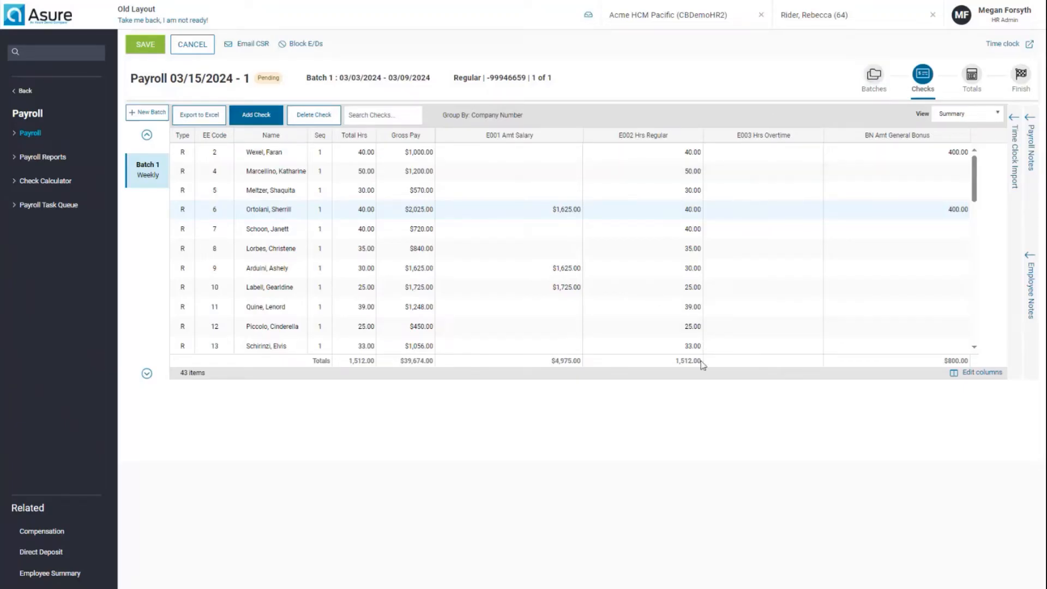
{"action": "left_click", "coordinate": [998, 115]}
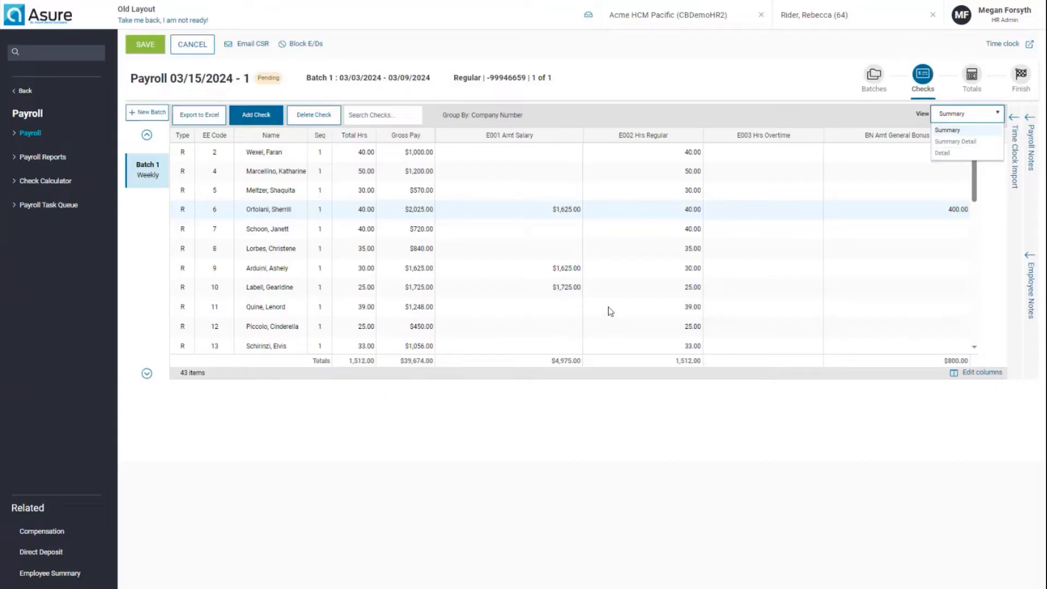
Step: Check the General Bonus employee detail in the payroll totals and pre-process the payroll
{"action": "left_click", "coordinate": [971, 74]}
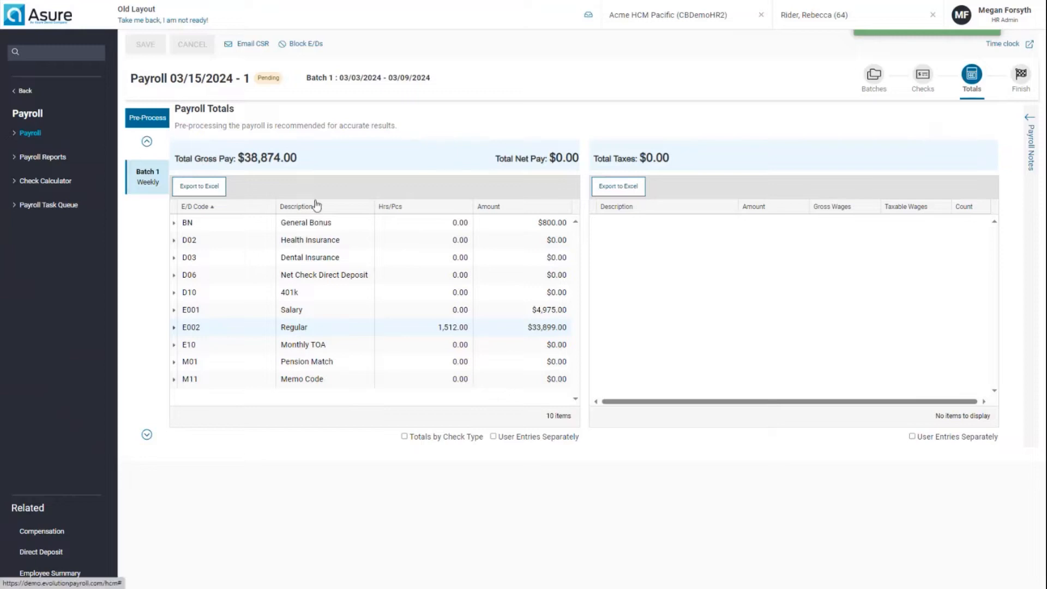
{"action": "left_click", "coordinate": [174, 224]}
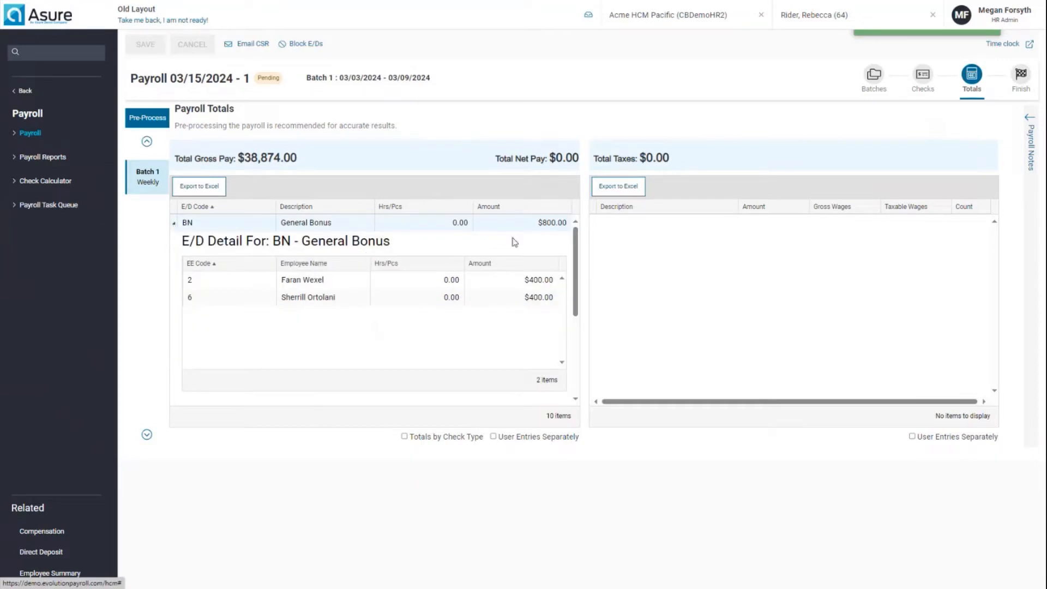
{"action": "left_click", "coordinate": [174, 223]}
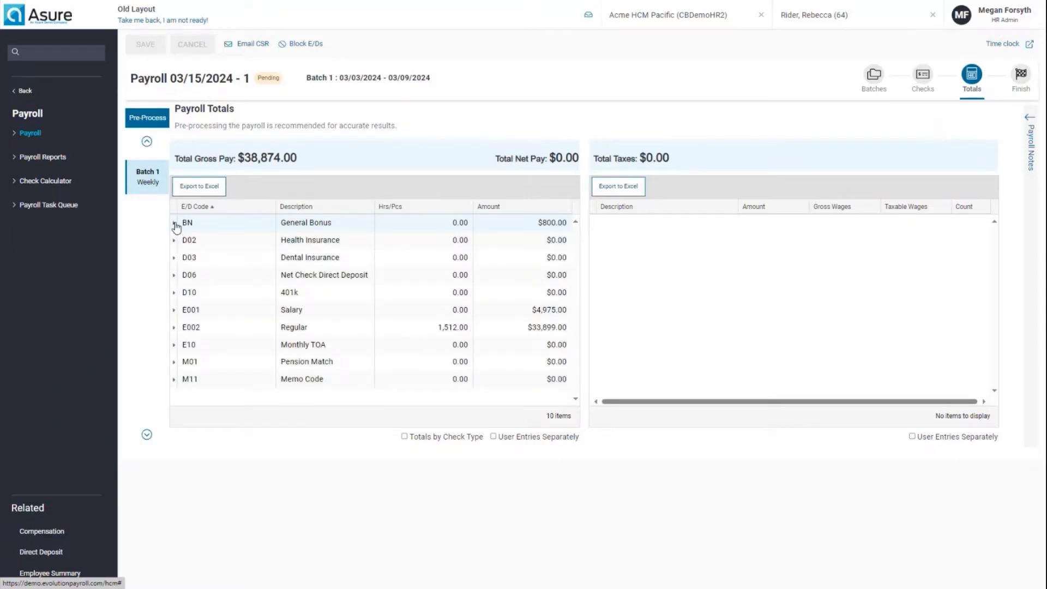
{"action": "left_click", "coordinate": [155, 122]}
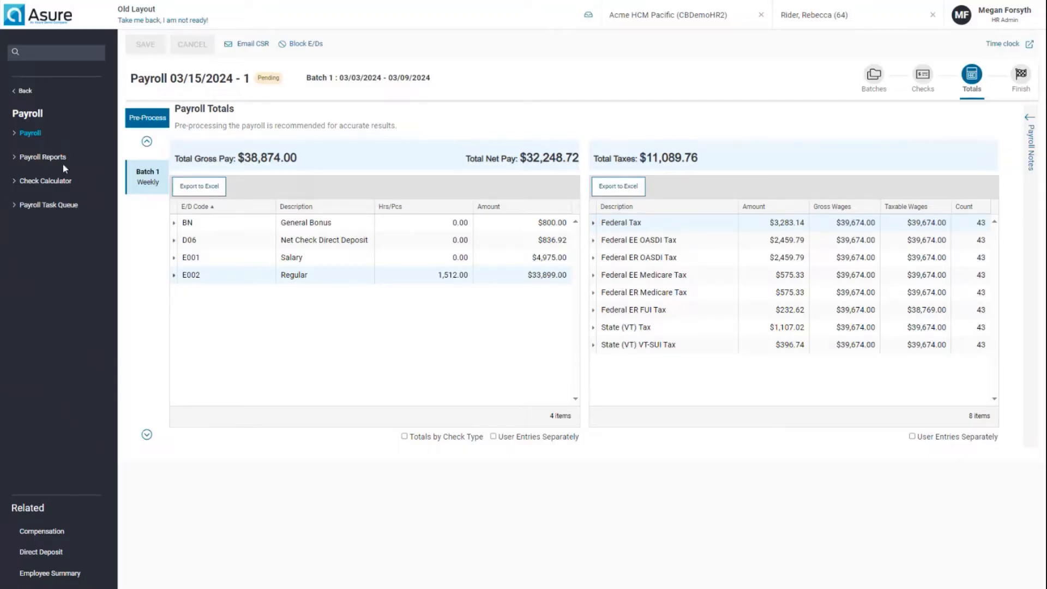
Step: Configure the Payroll Register (S109) report to include all listed payrolls
{"action": "left_click", "coordinate": [35, 162]}
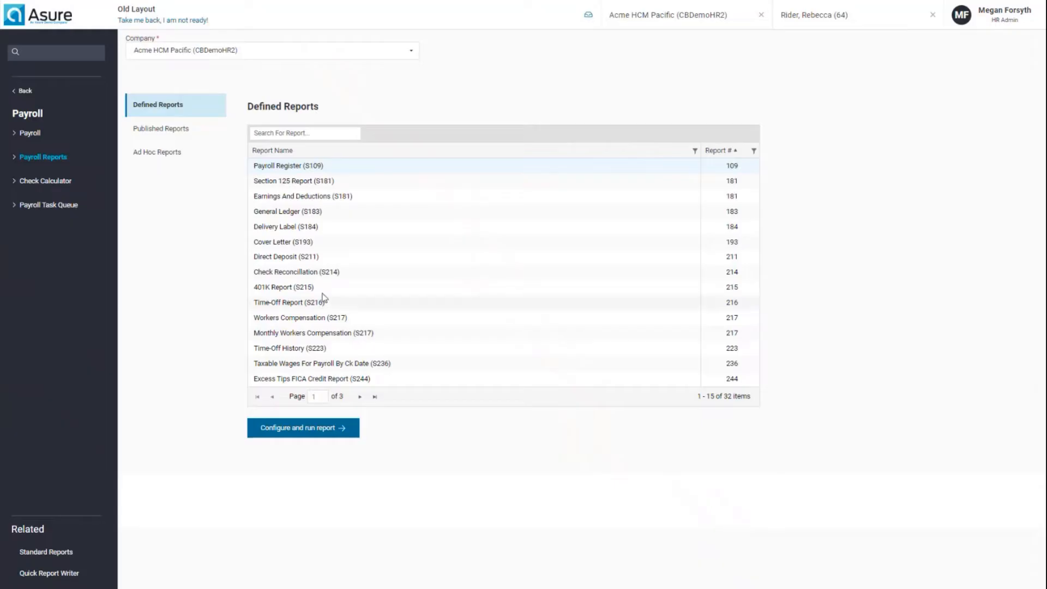
{"action": "left_click", "coordinate": [295, 166]}
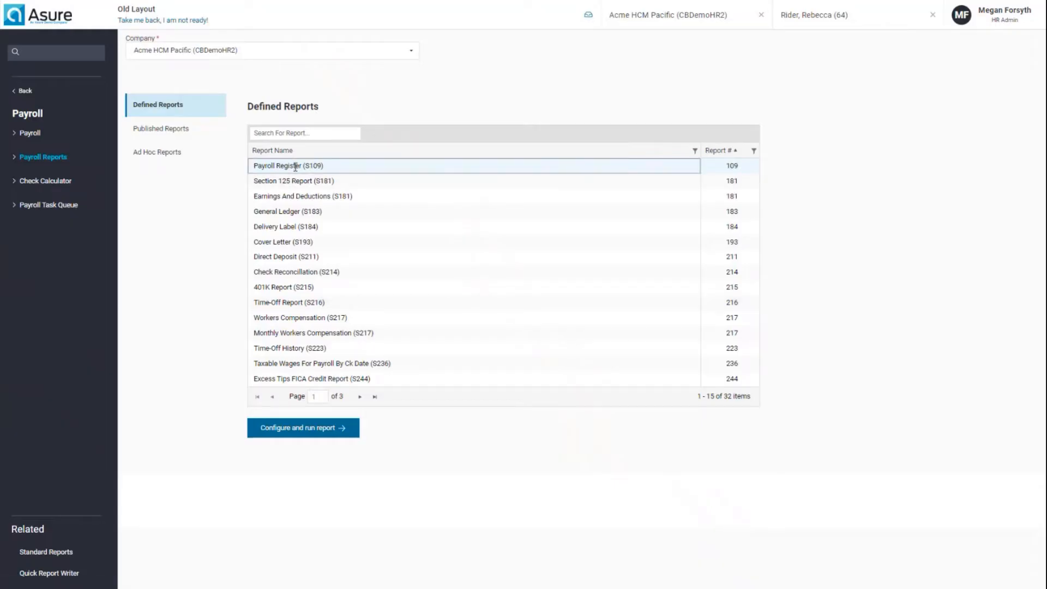
{"action": "left_click", "coordinate": [306, 430]}
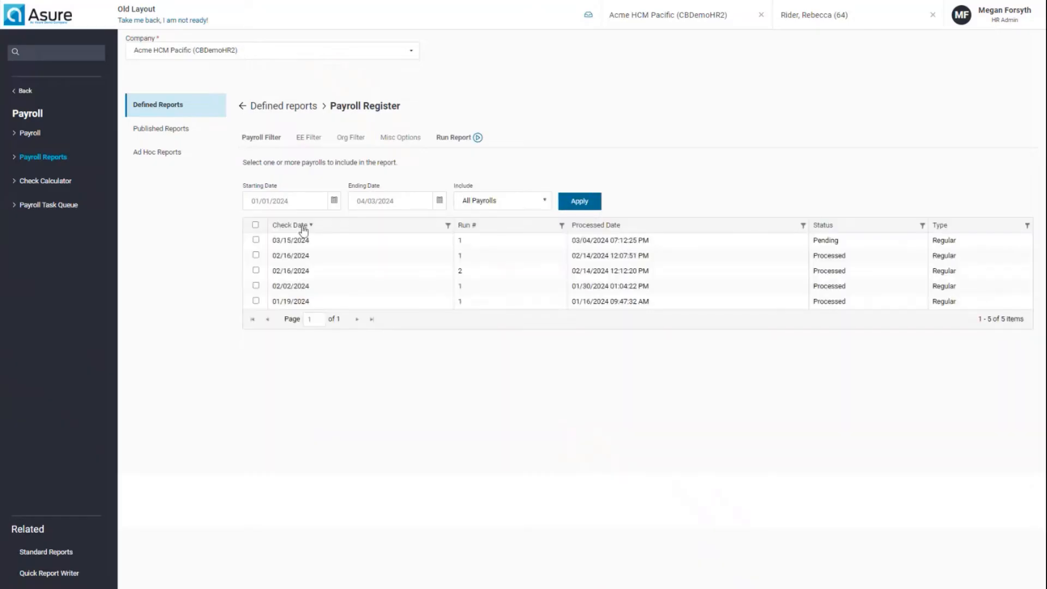
{"action": "left_click", "coordinate": [255, 226]}
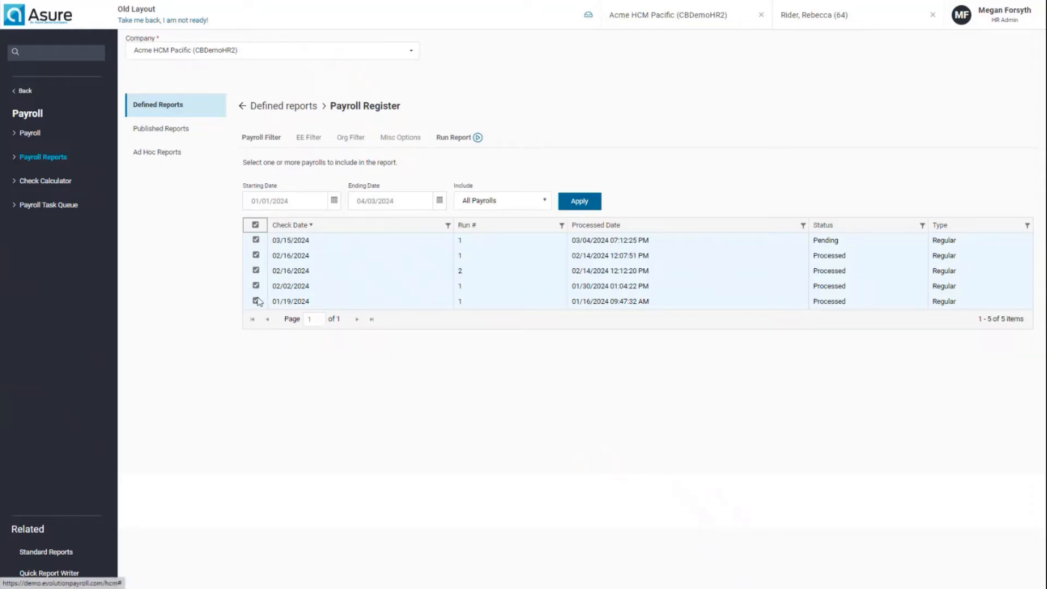
Step: Browse the report's Starting Date calendar back to August 2023 and close it without picking a date
{"action": "left_click", "coordinate": [334, 201]}
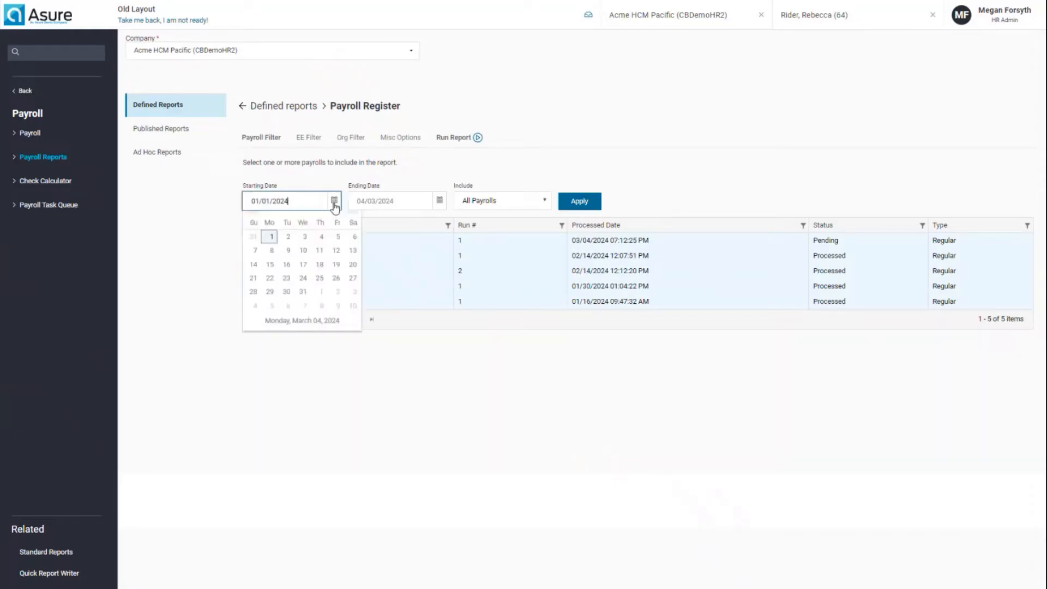
{"action": "left_click", "coordinate": [253, 219]}
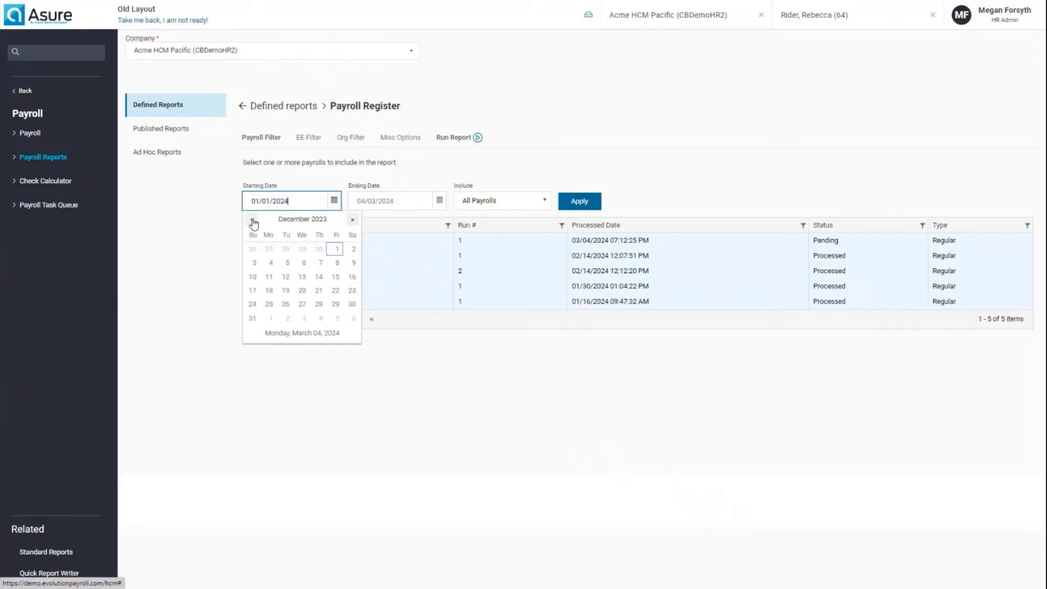
{"action": "left_click", "coordinate": [252, 220]}
{"action": "left_click", "coordinate": [252, 220]}
{"action": "left_click", "coordinate": [252, 220]}
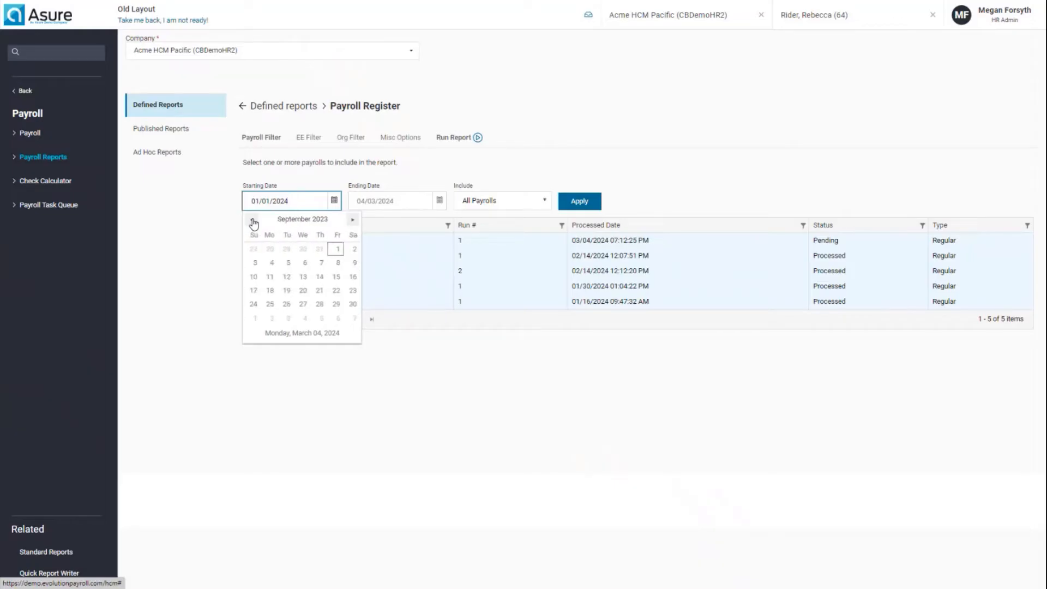
{"action": "left_click", "coordinate": [252, 219]}
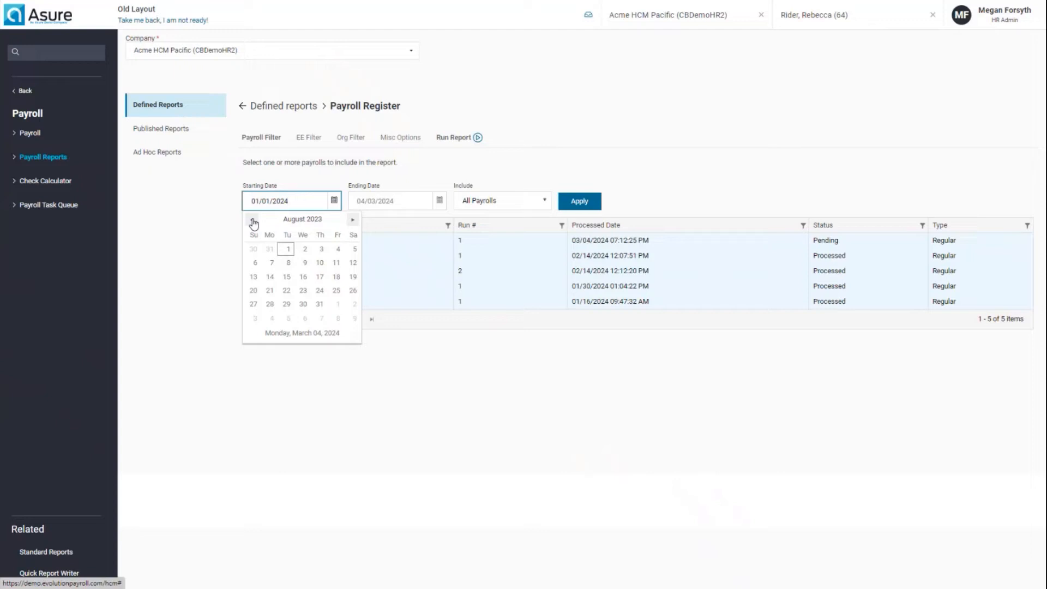
{"action": "left_click", "coordinate": [453, 172]}
Step: View the report's employee filter and set its organizational filter level to Department
{"action": "left_click", "coordinate": [314, 139]}
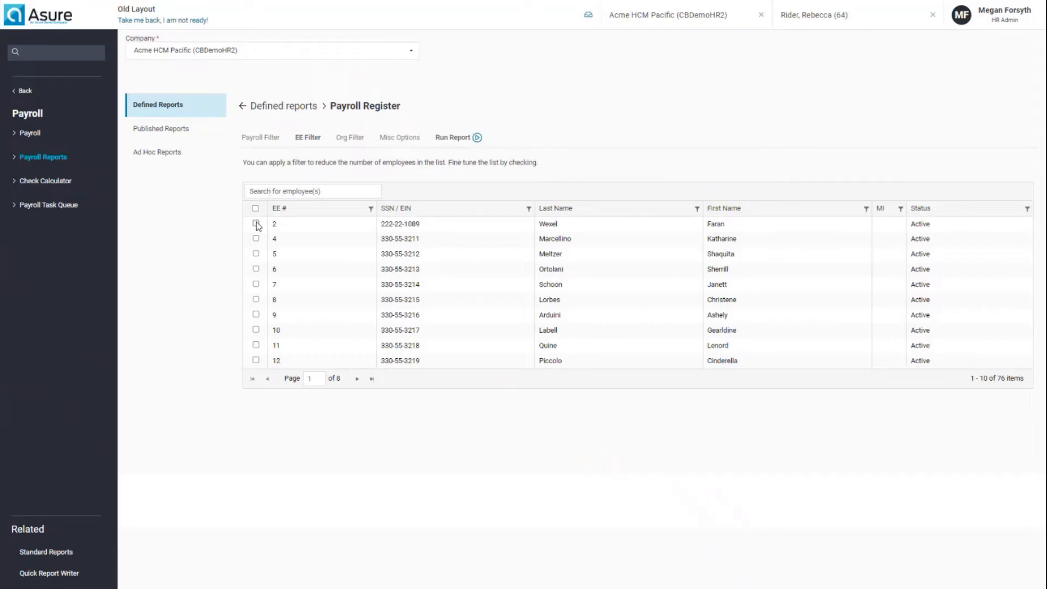
{"action": "left_click", "coordinate": [352, 143]}
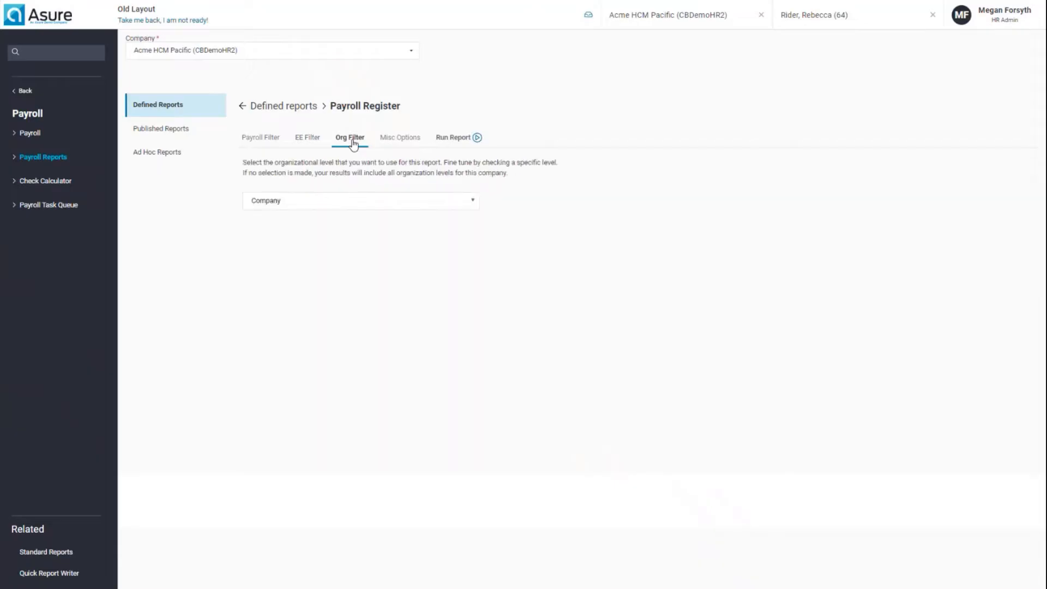
{"action": "left_click", "coordinate": [348, 207]}
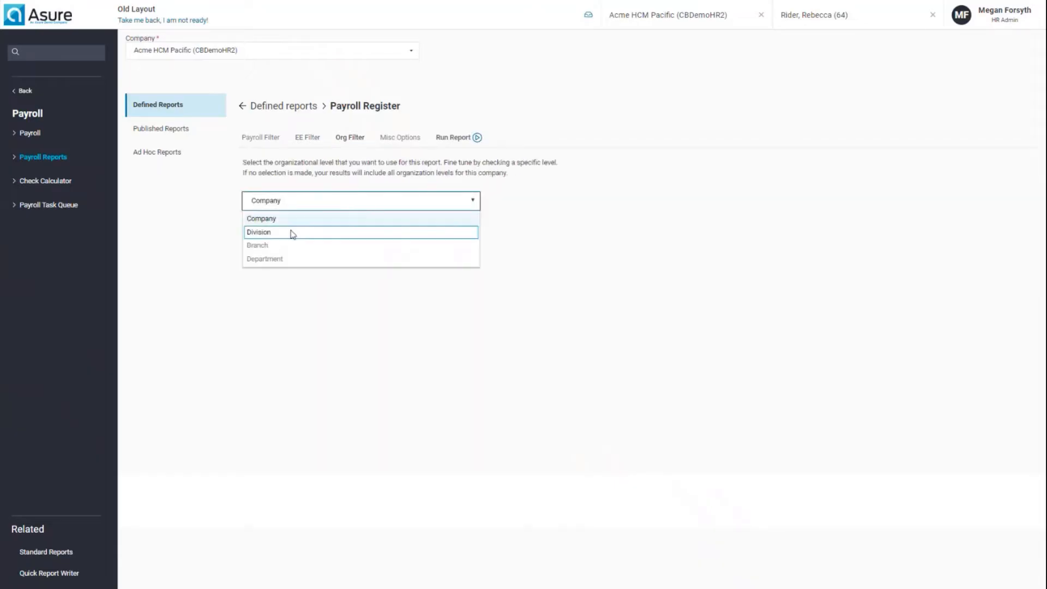
{"action": "left_click", "coordinate": [283, 259]}
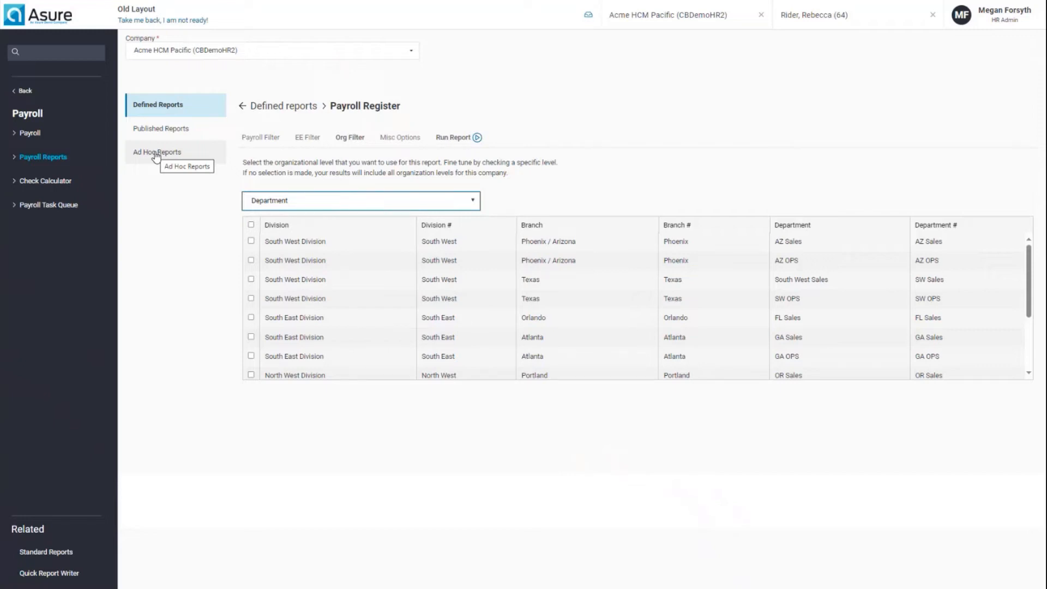
Step: Open the Check Calculator, enable Net to Gross, and return to the main navigation
{"action": "left_click", "coordinate": [35, 185]}
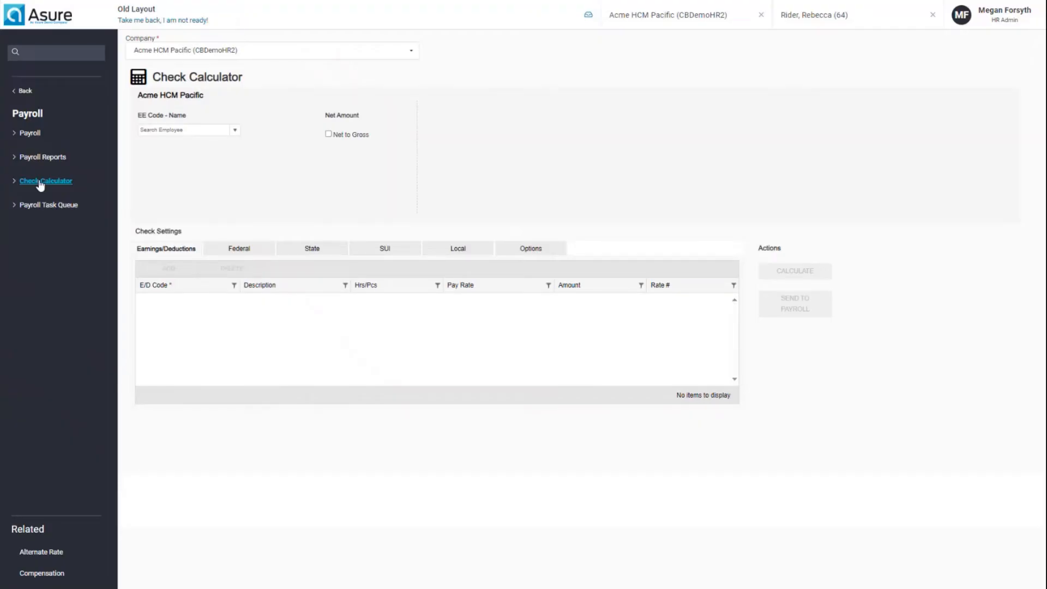
{"action": "left_click", "coordinate": [329, 134]}
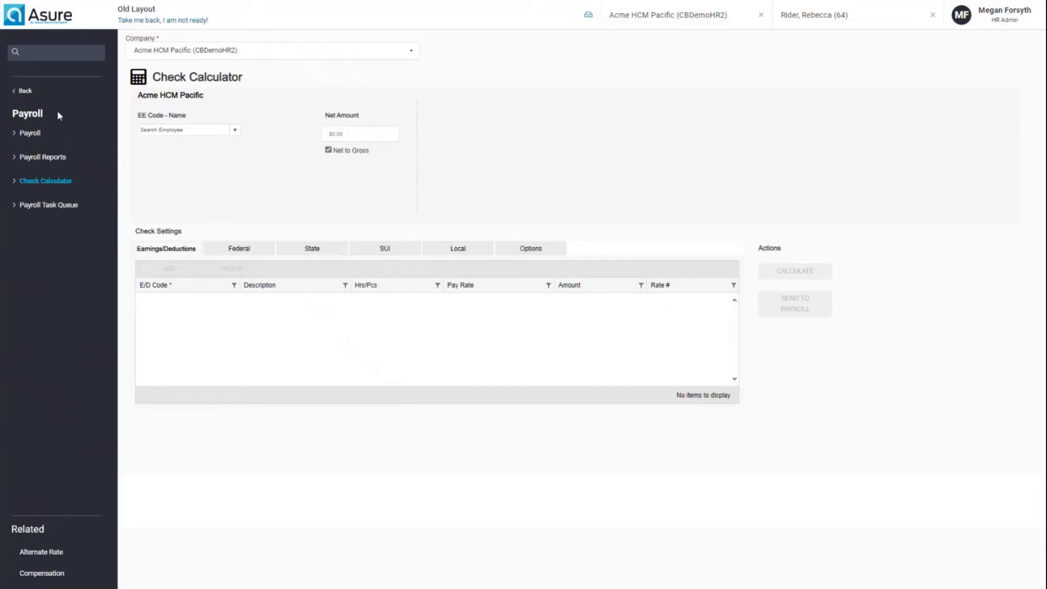
{"action": "left_click", "coordinate": [25, 91]}
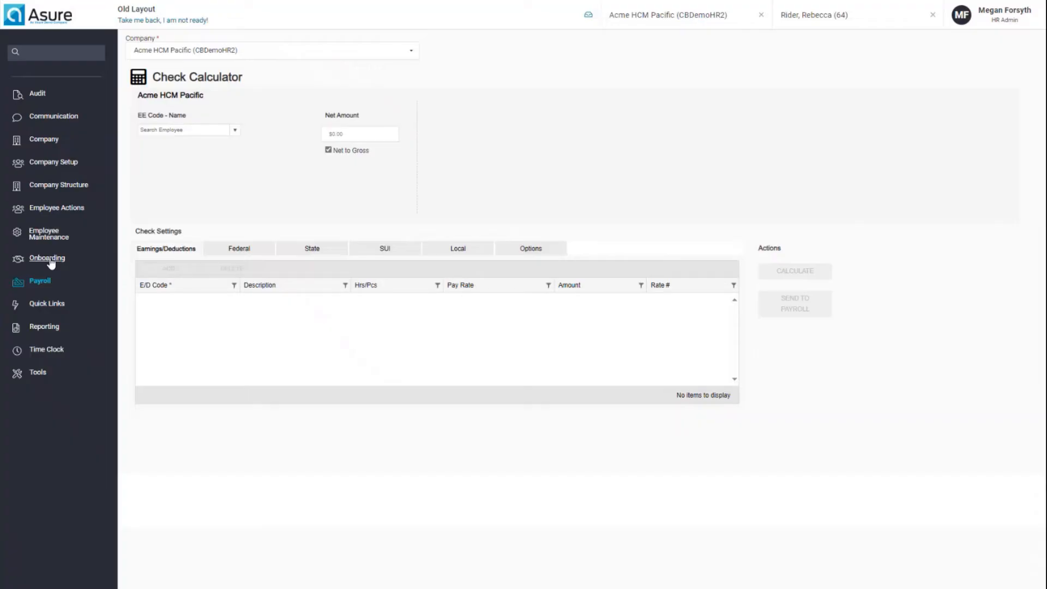
Step: In Company Documents, view the add-document form and the Email Policy's signature request options, closing both without submitting
{"action": "left_click", "coordinate": [42, 141]}
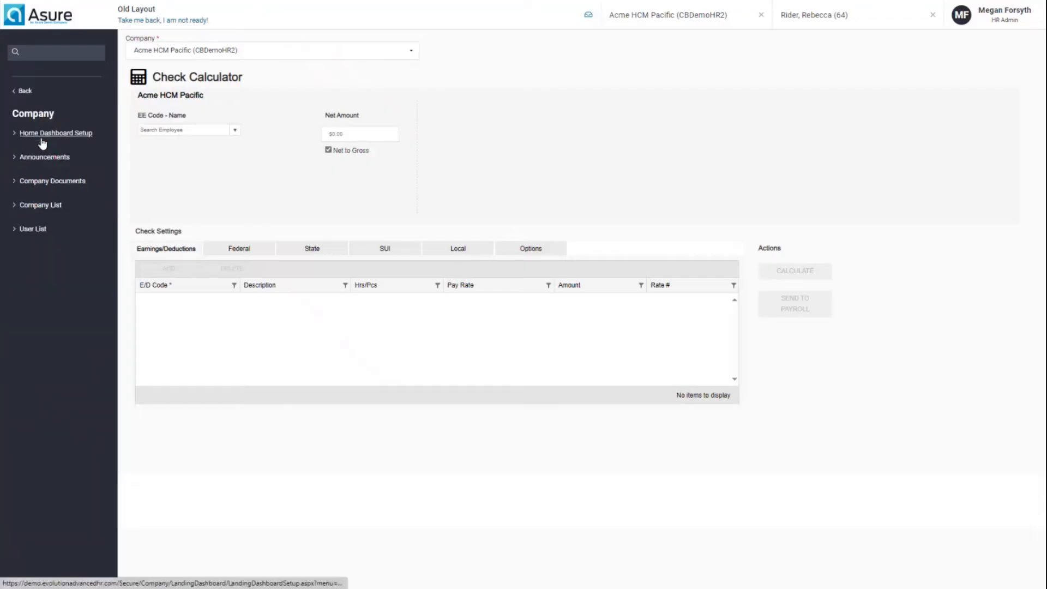
{"action": "left_click", "coordinate": [49, 182]}
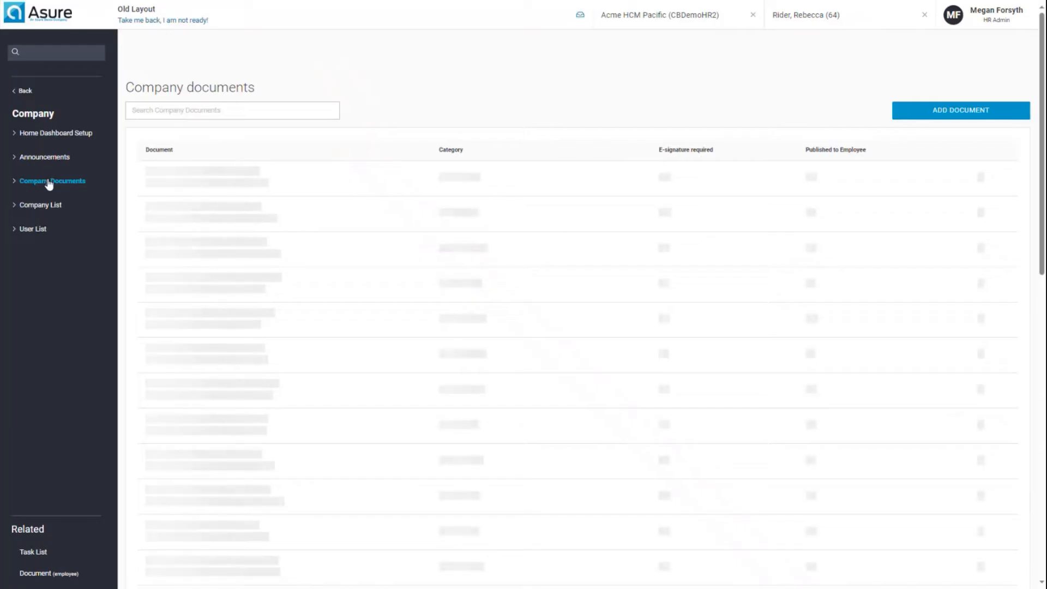
{"action": "left_click", "coordinate": [963, 111]}
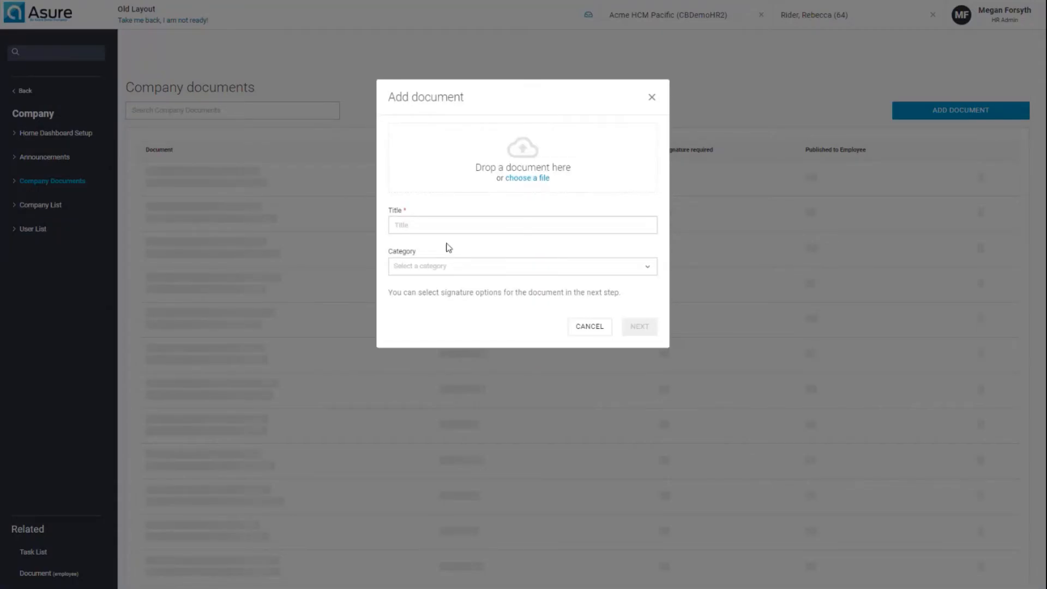
{"action": "left_click", "coordinate": [652, 98]}
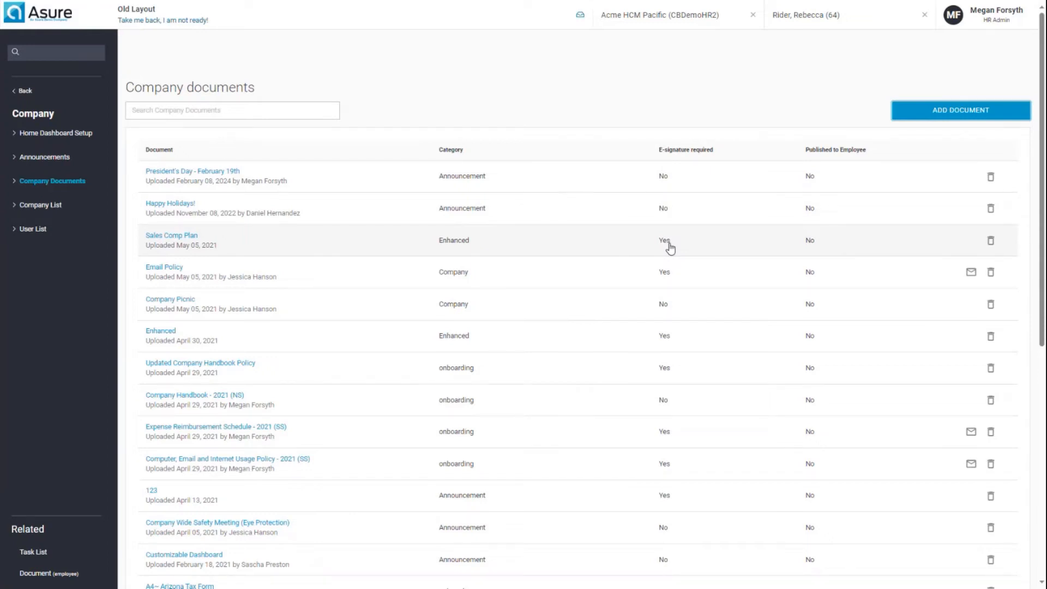
{"action": "left_click", "coordinate": [971, 272]}
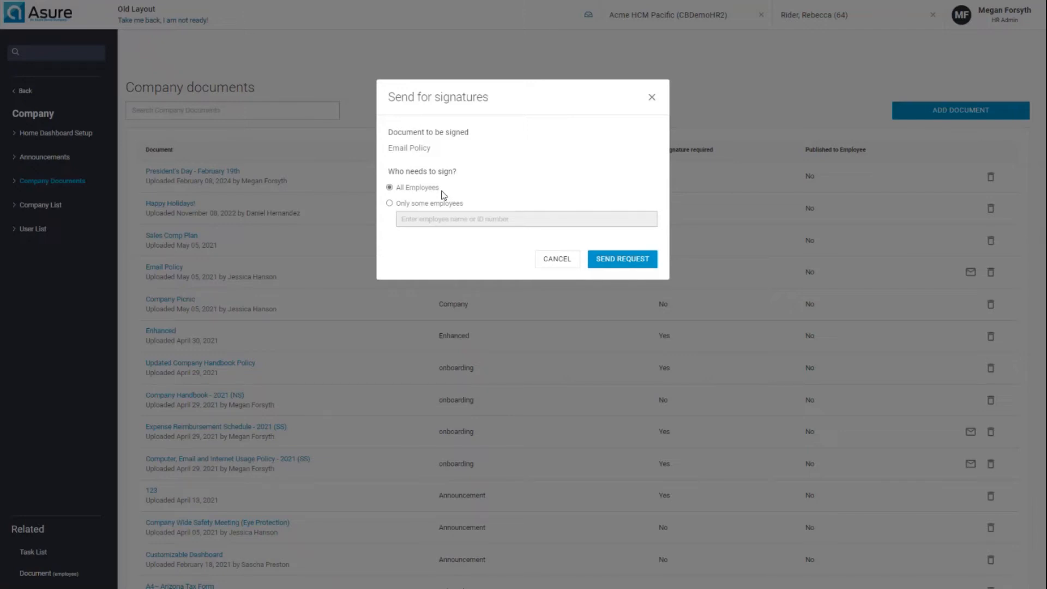
{"action": "left_click", "coordinate": [652, 97]}
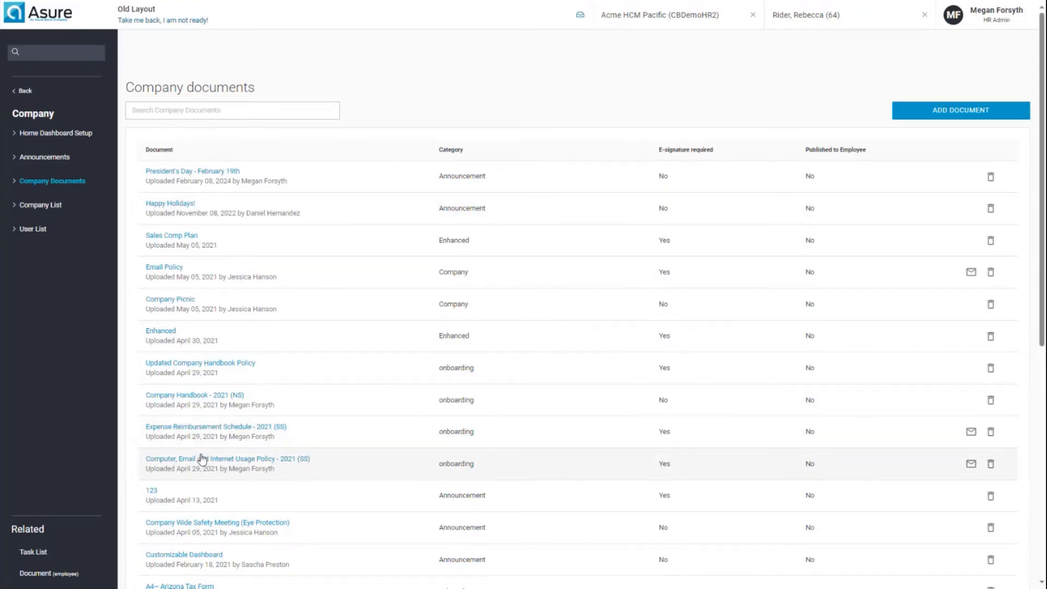
Step: In the Enhanced document's template, place Full name and Date Signed fields in the Revised Paid Leave Plan section, and quit editing without saving
{"action": "left_click", "coordinate": [175, 332]}
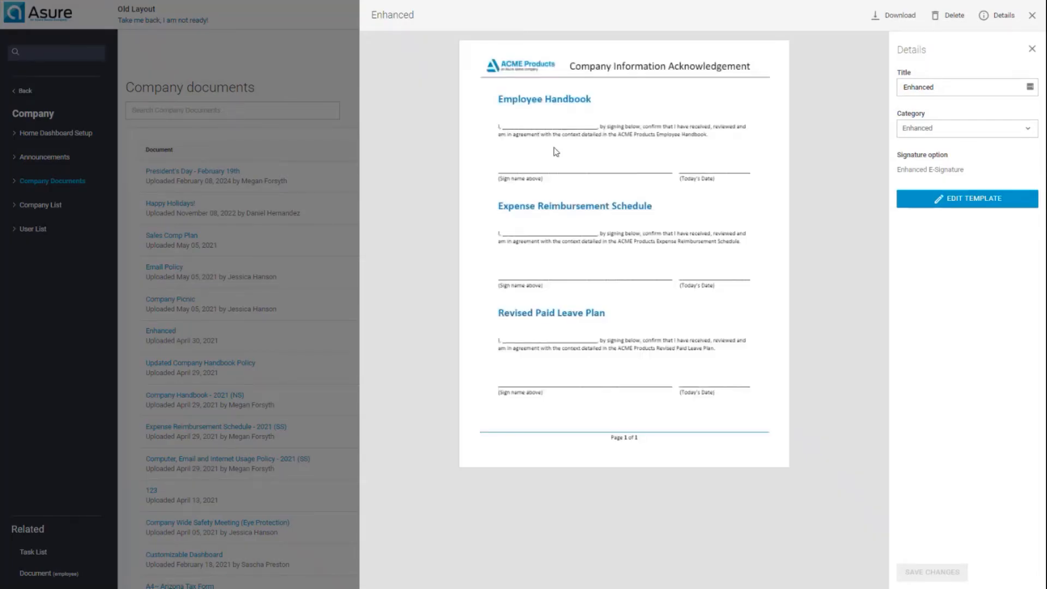
{"action": "left_click", "coordinate": [981, 202]}
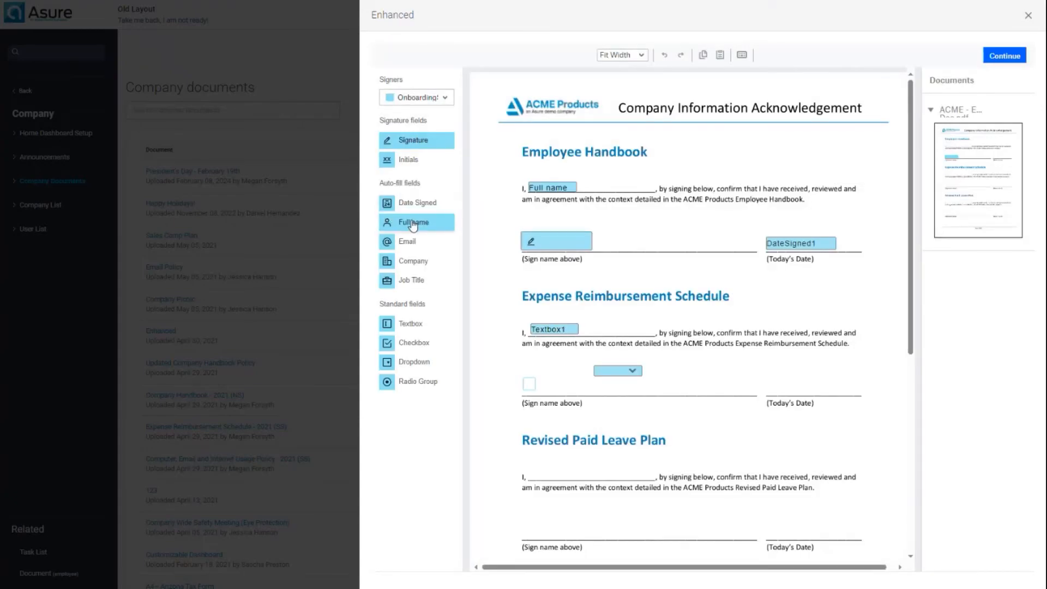
{"action": "left_click_drag", "start_coordinate": [412, 224], "coordinate": [572, 470]}
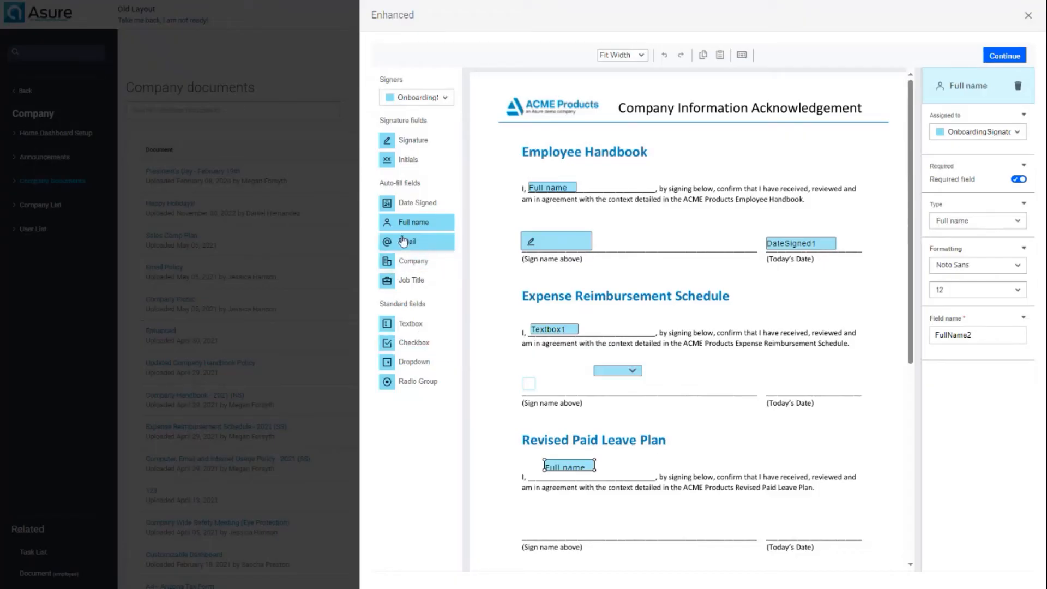
{"action": "left_click_drag", "start_coordinate": [410, 203], "coordinate": [803, 520]}
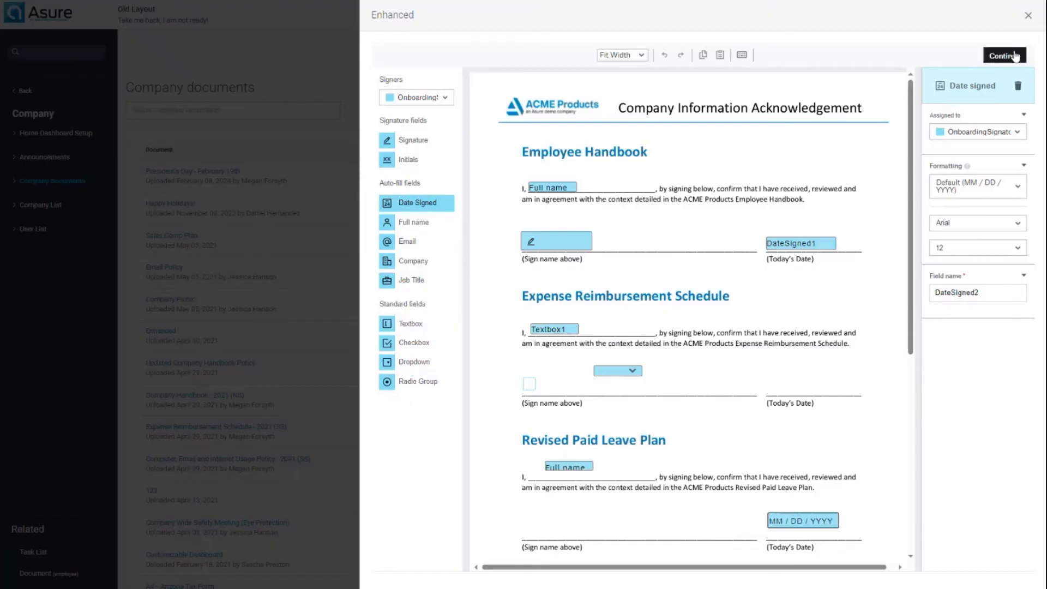
{"action": "left_click", "coordinate": [1028, 17]}
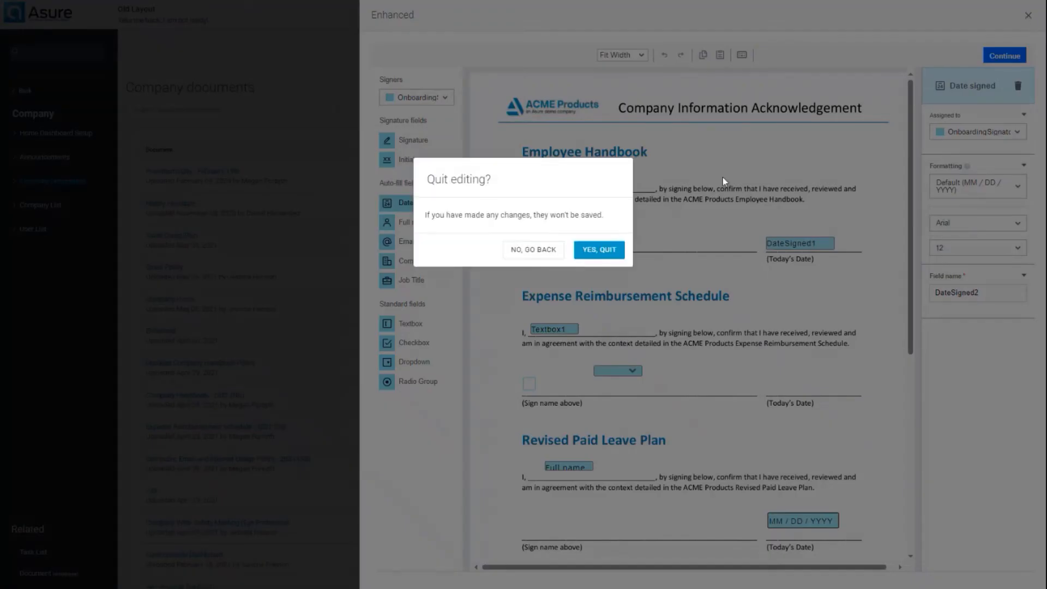
{"action": "left_click", "coordinate": [603, 251]}
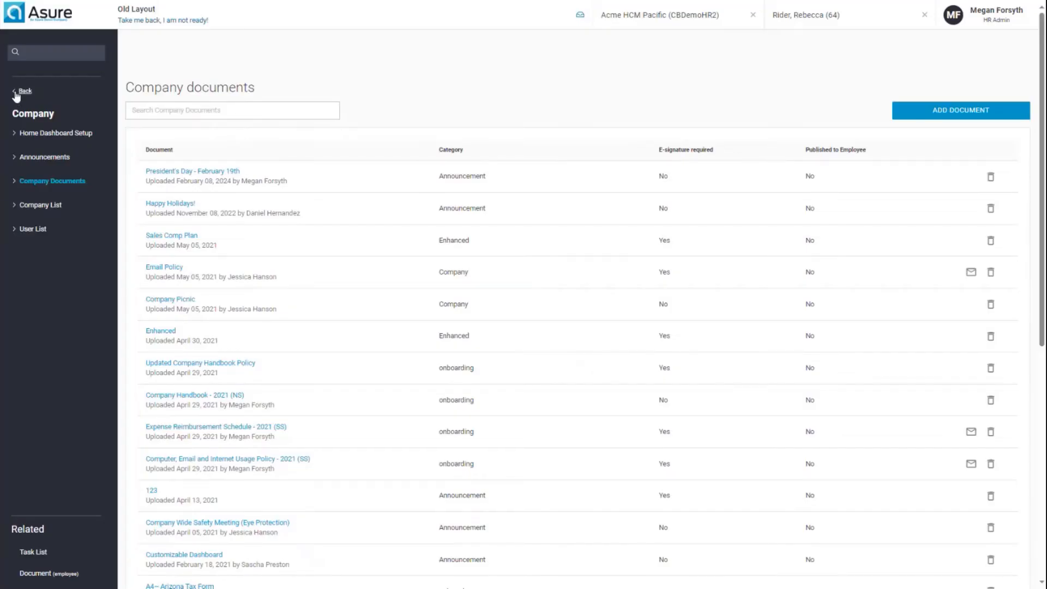
Step: View the "What is your shirt size?" question in the Onboarding Question Bank, close it, and open the onboarding Task List
{"action": "left_click", "coordinate": [18, 92]}
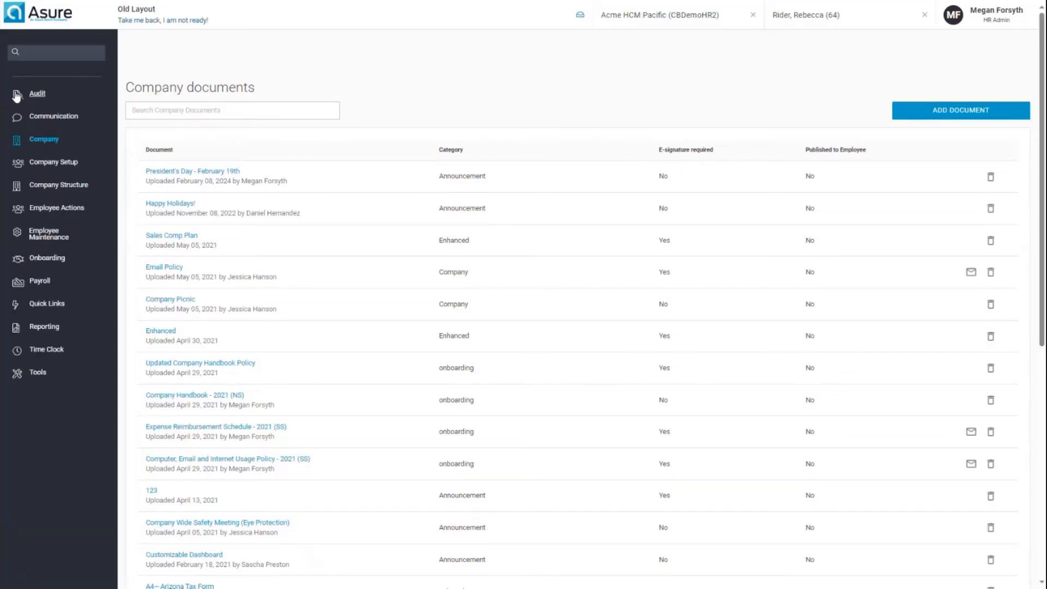
{"action": "left_click", "coordinate": [45, 260]}
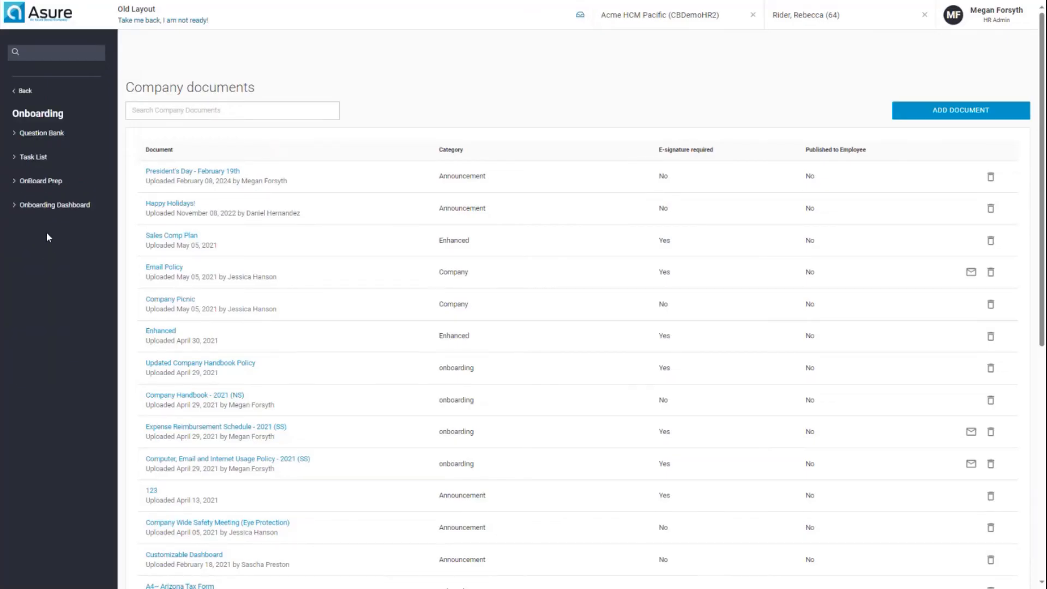
{"action": "left_click", "coordinate": [41, 134]}
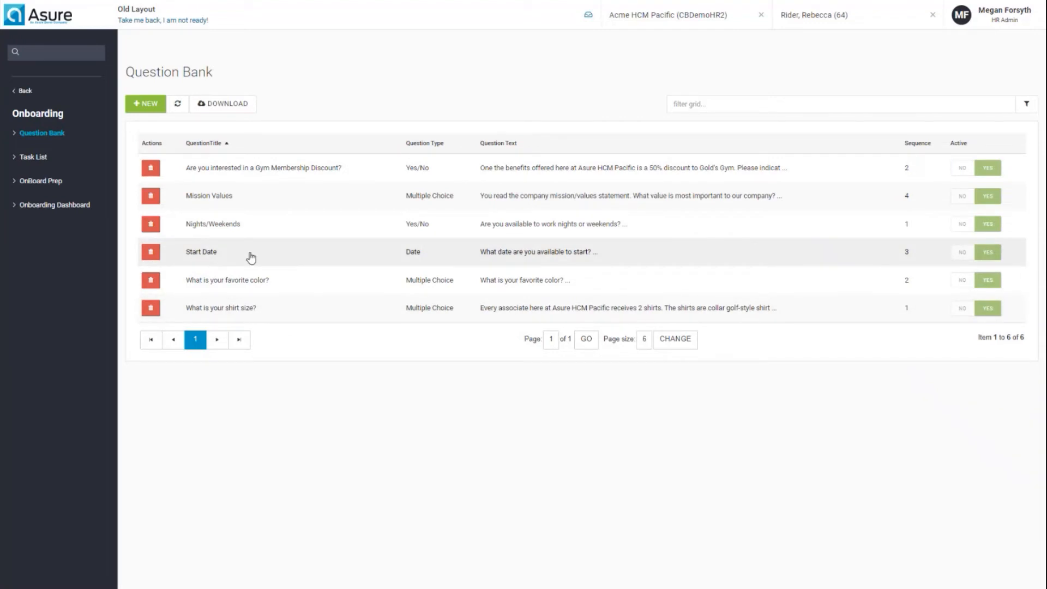
{"action": "left_click", "coordinate": [264, 311]}
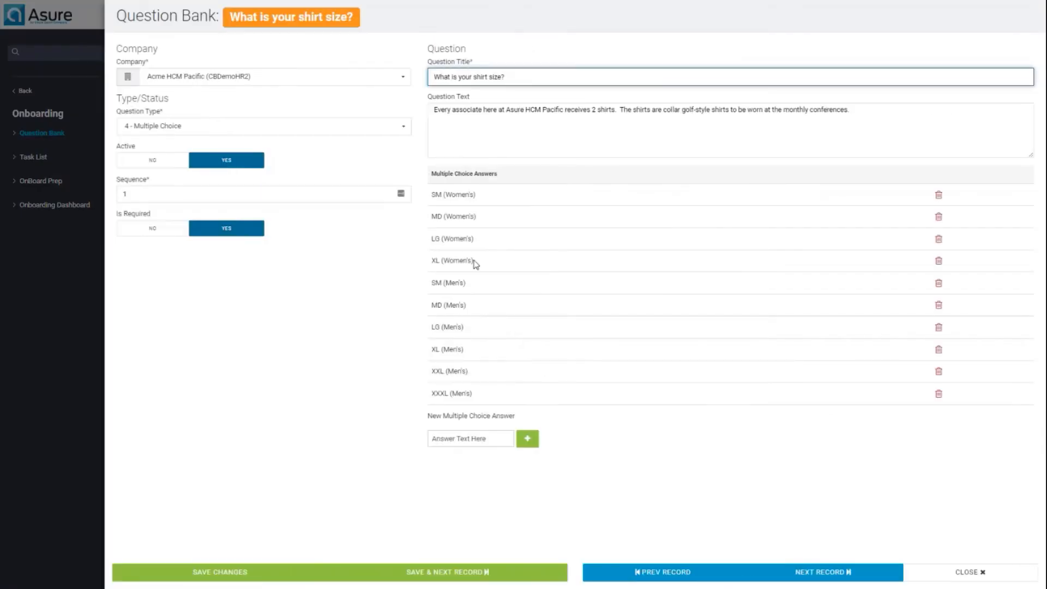
{"action": "left_click", "coordinate": [985, 571]}
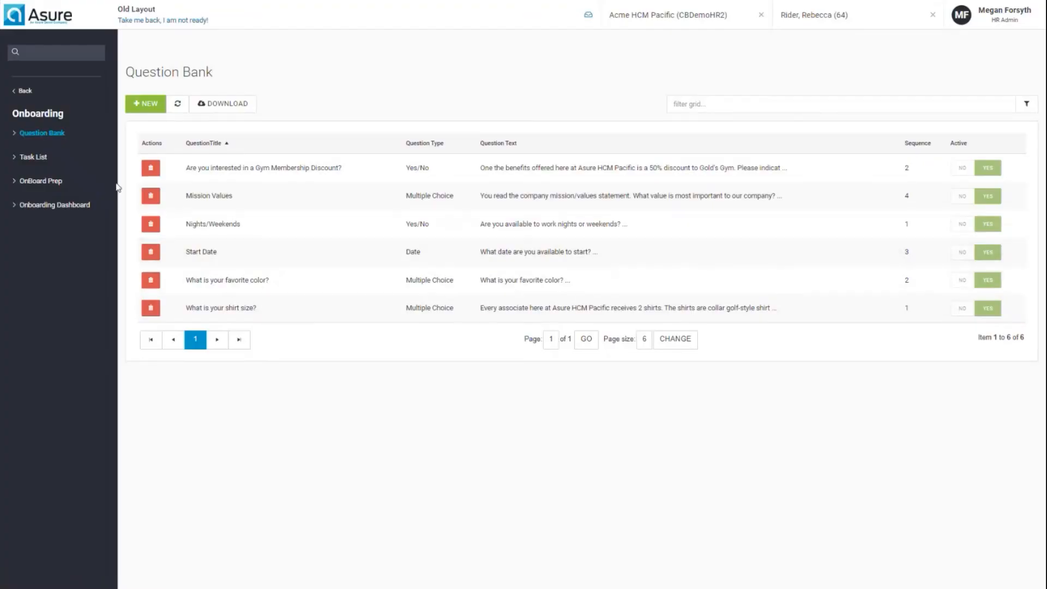
{"action": "left_click", "coordinate": [34, 158]}
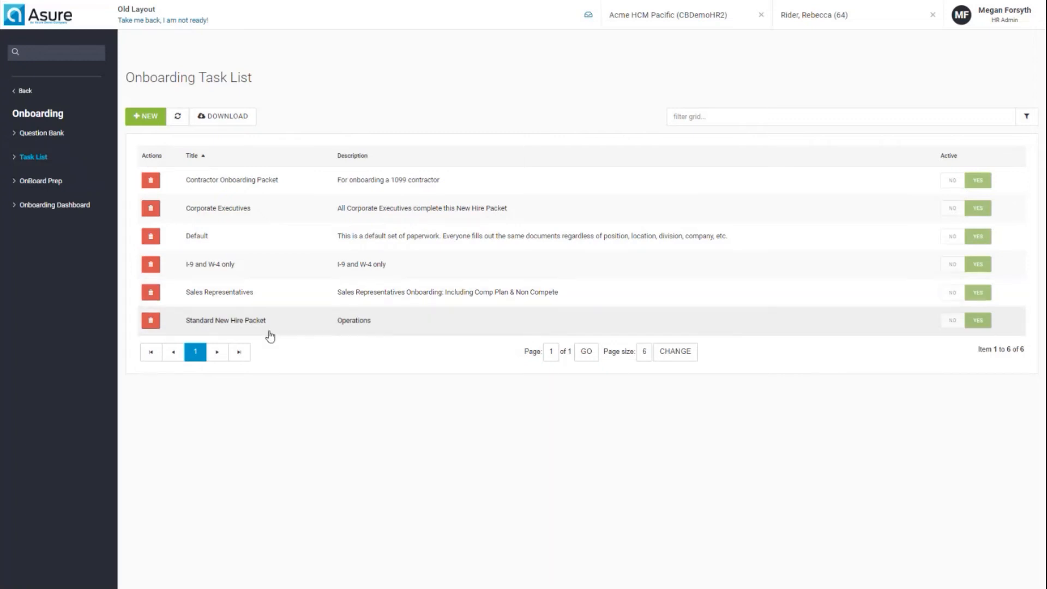
Step: In OnBoard Prep, choose W2 - Employee, position CSM - CUSTOMER SERVICE MANAGER and task list Standard New Hire Packet, and begin onboarding
{"action": "left_click", "coordinate": [43, 183]}
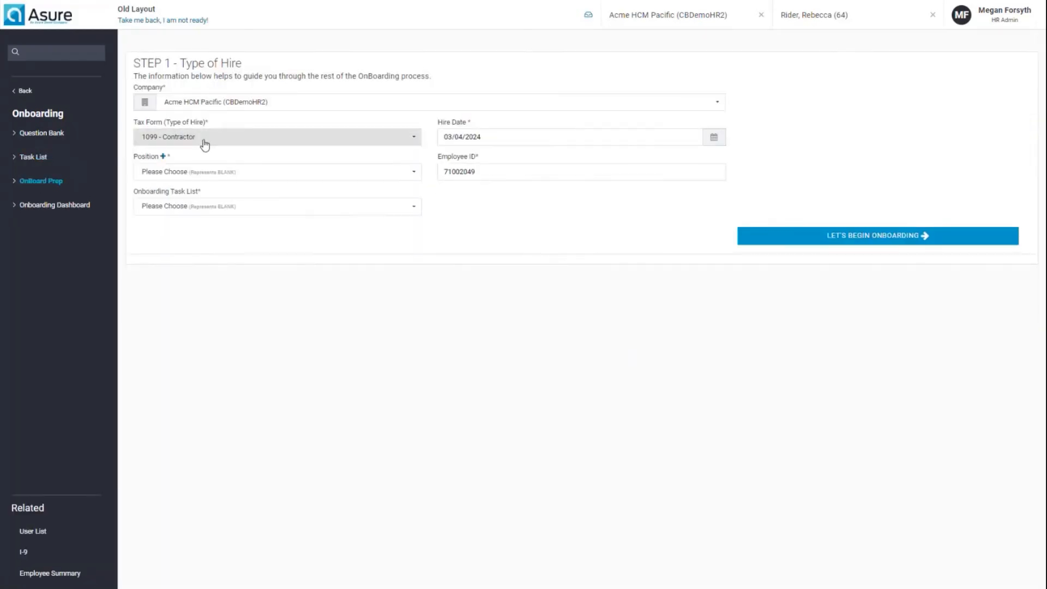
{"action": "left_click", "coordinate": [204, 142]}
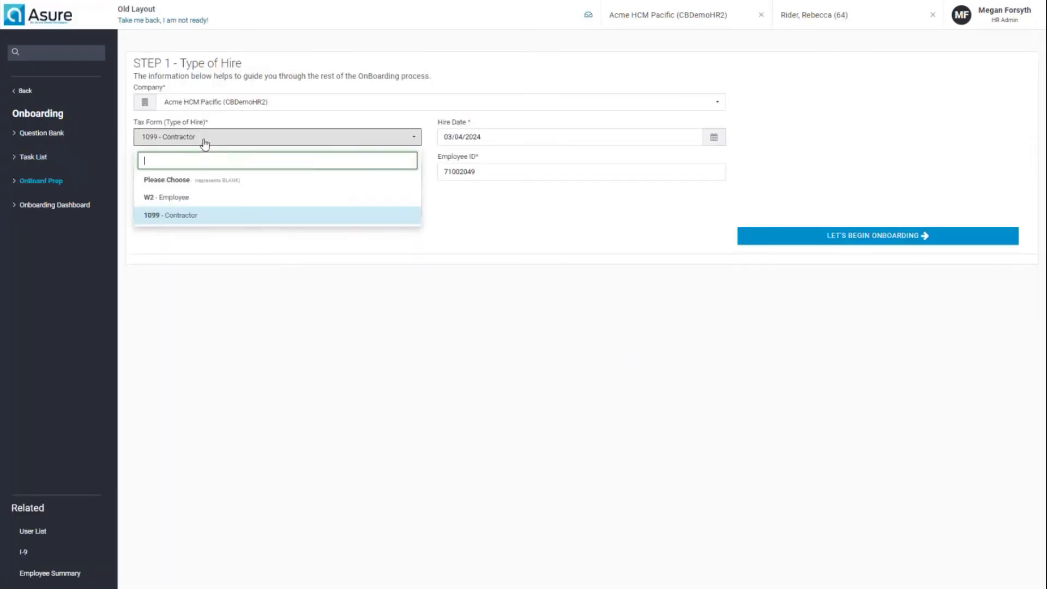
{"action": "left_click", "coordinate": [179, 198]}
{"action": "left_click", "coordinate": [404, 172]}
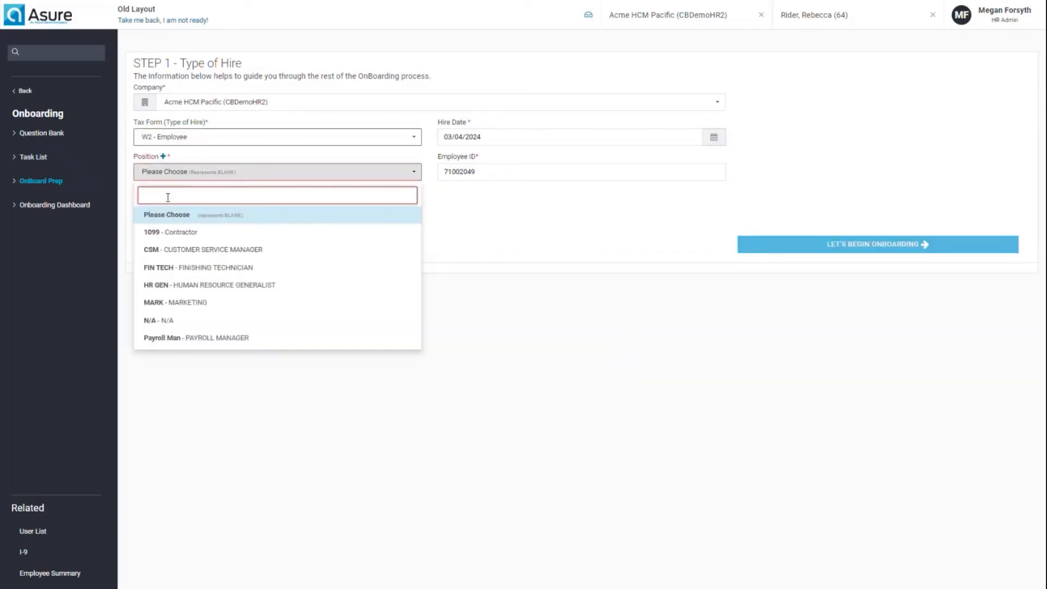
{"action": "left_click", "coordinate": [175, 250]}
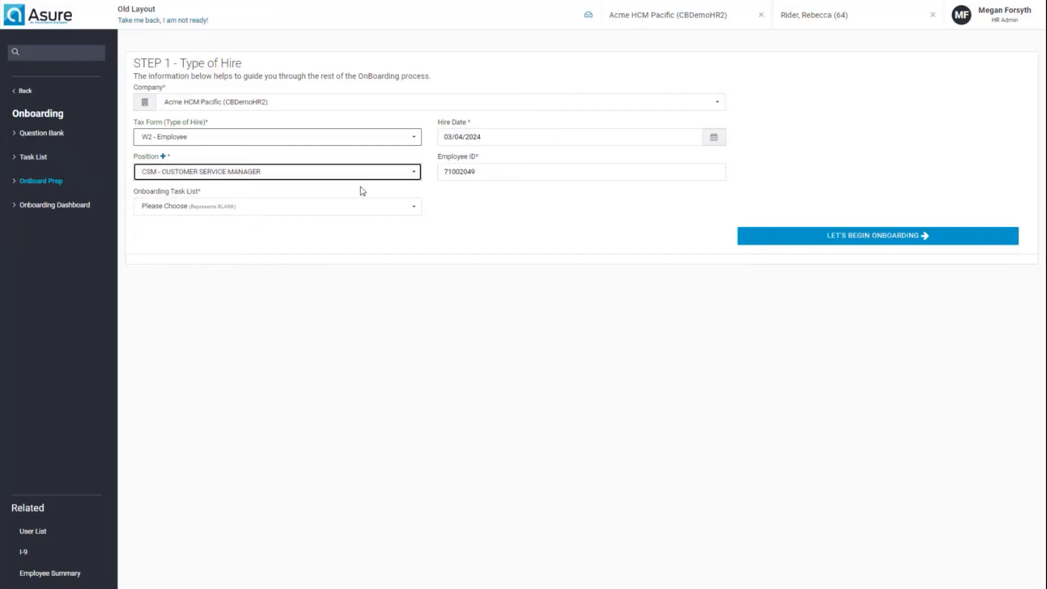
{"action": "left_click", "coordinate": [414, 207]}
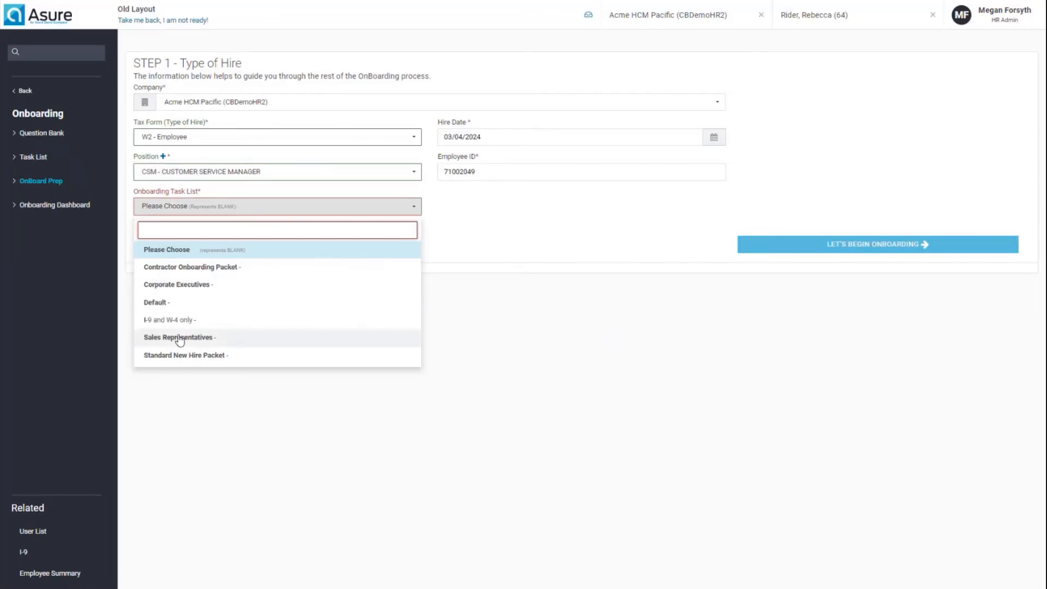
{"action": "left_click", "coordinate": [180, 355]}
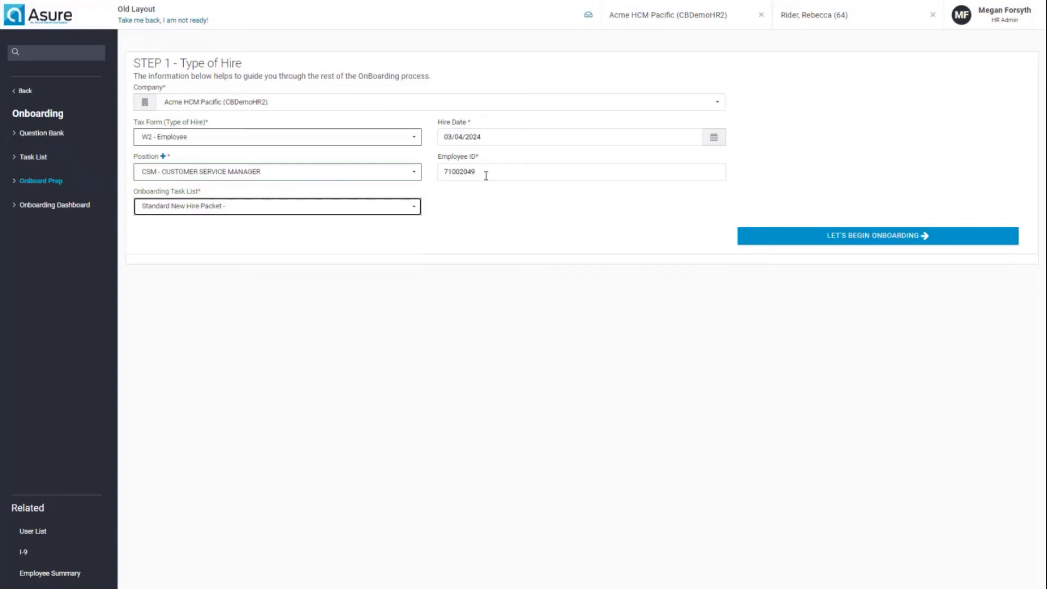
{"action": "left_click", "coordinate": [885, 237]}
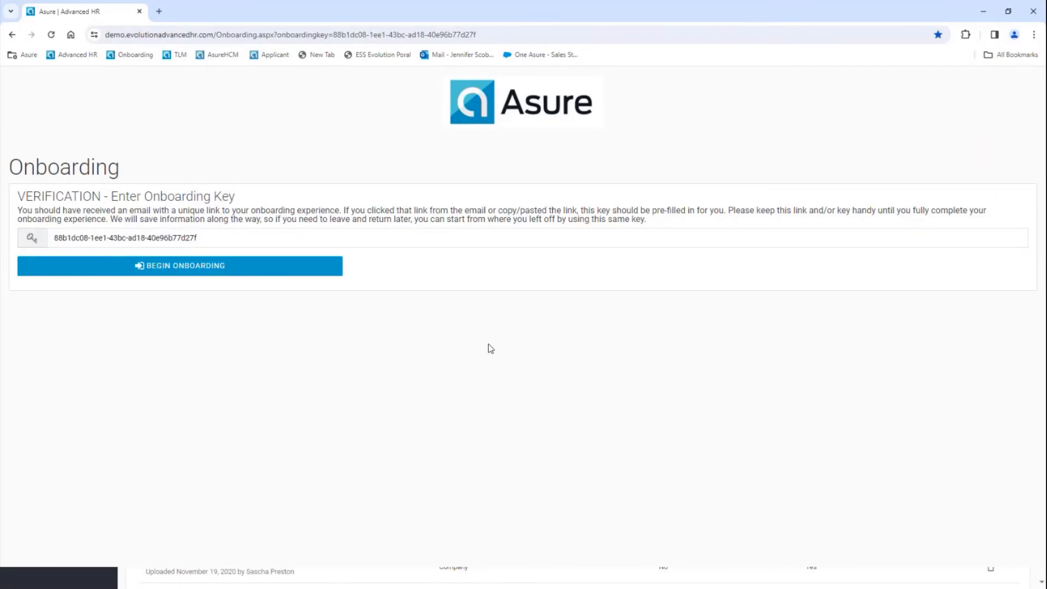
Step: Begin the new hire's onboarding with the pre-filled key, continue past the welcome note, and save the pre-filled employee profile
{"action": "left_click", "coordinate": [200, 266]}
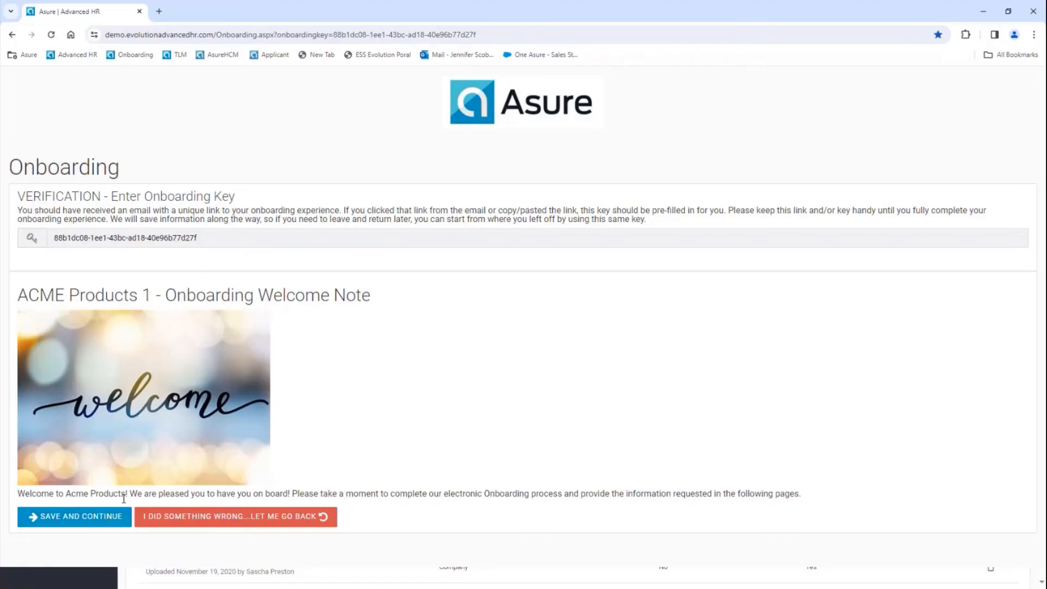
{"action": "left_click", "coordinate": [86, 517]}
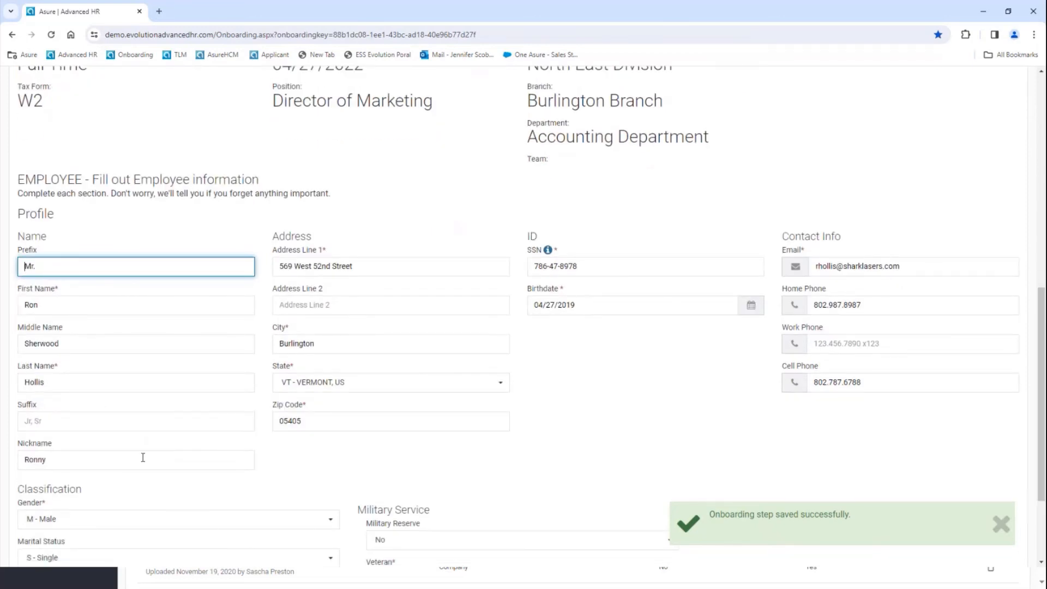
{"action": "scroll", "coordinate": [142, 457], "scroll_direction": "down", "scroll_amount": 3}
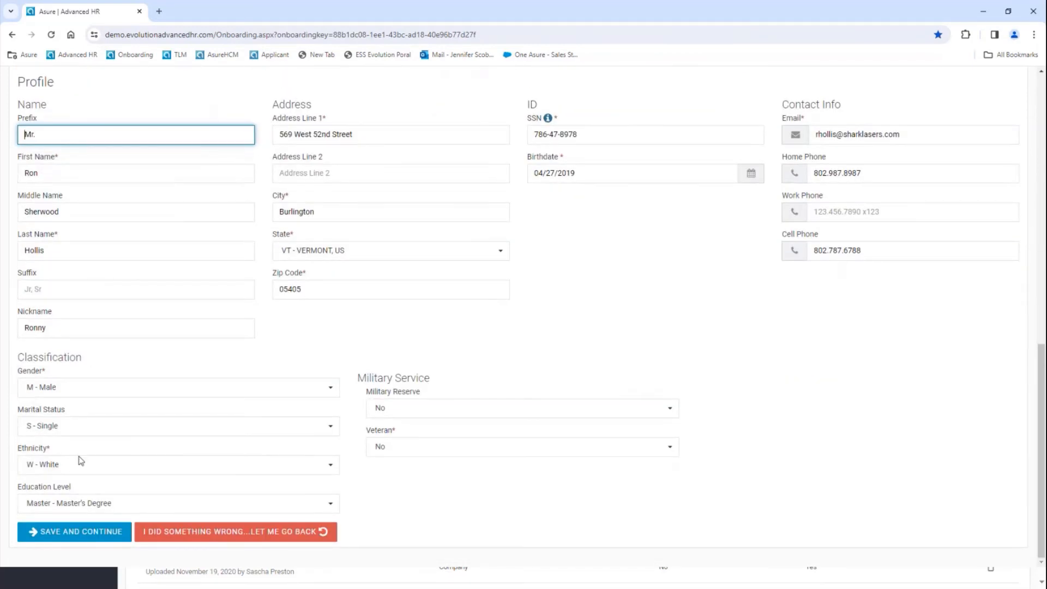
{"action": "left_click", "coordinate": [81, 532]}
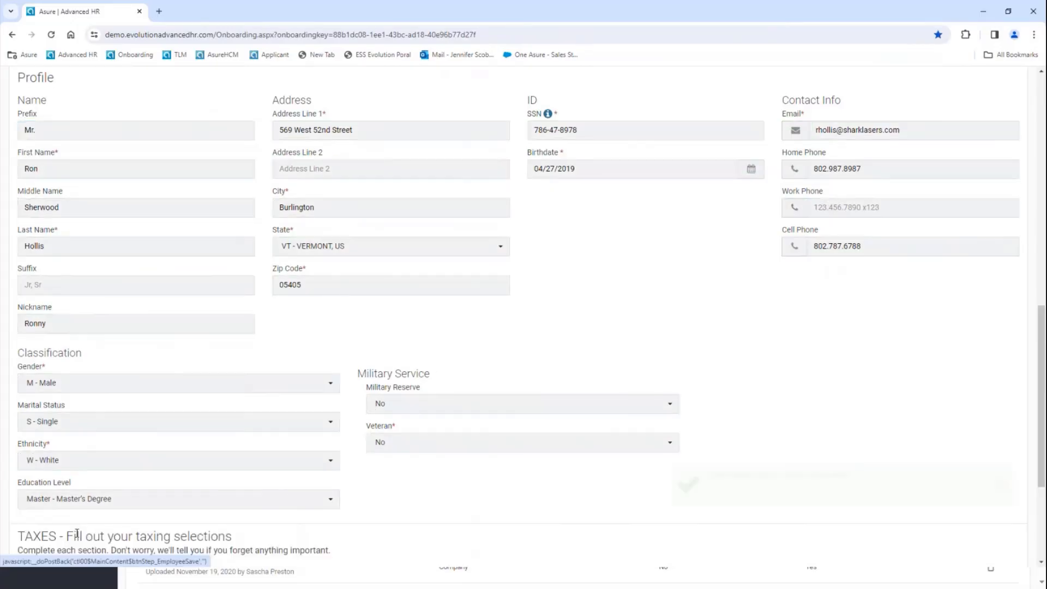
Step: Save the pre-filled state tax selections and the emergency contact section of the new hire's onboarding
{"action": "scroll", "coordinate": [77, 533], "scroll_direction": "down", "scroll_amount": 3}
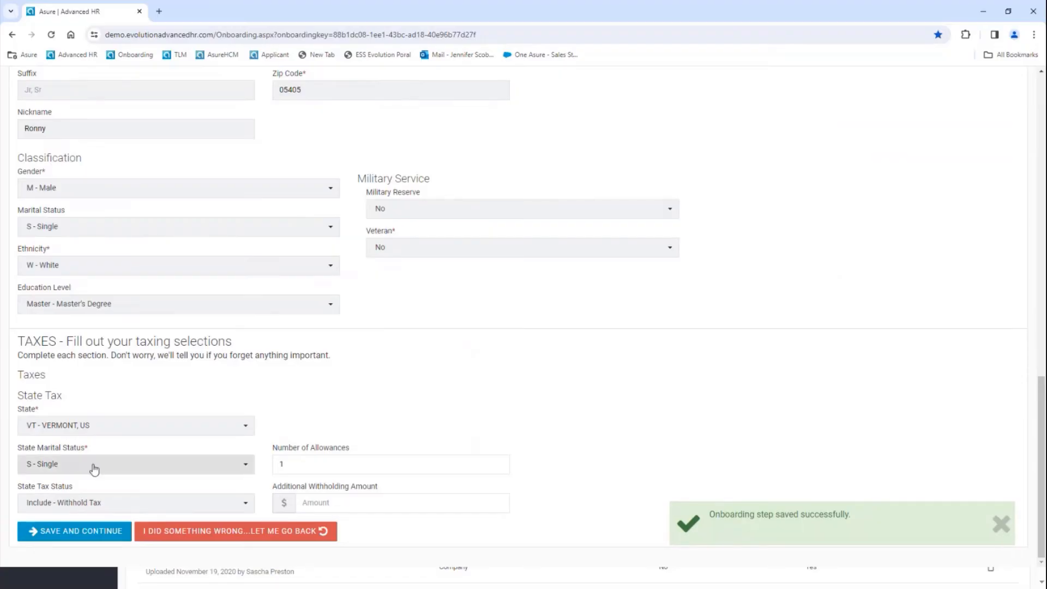
{"action": "left_click", "coordinate": [90, 532]}
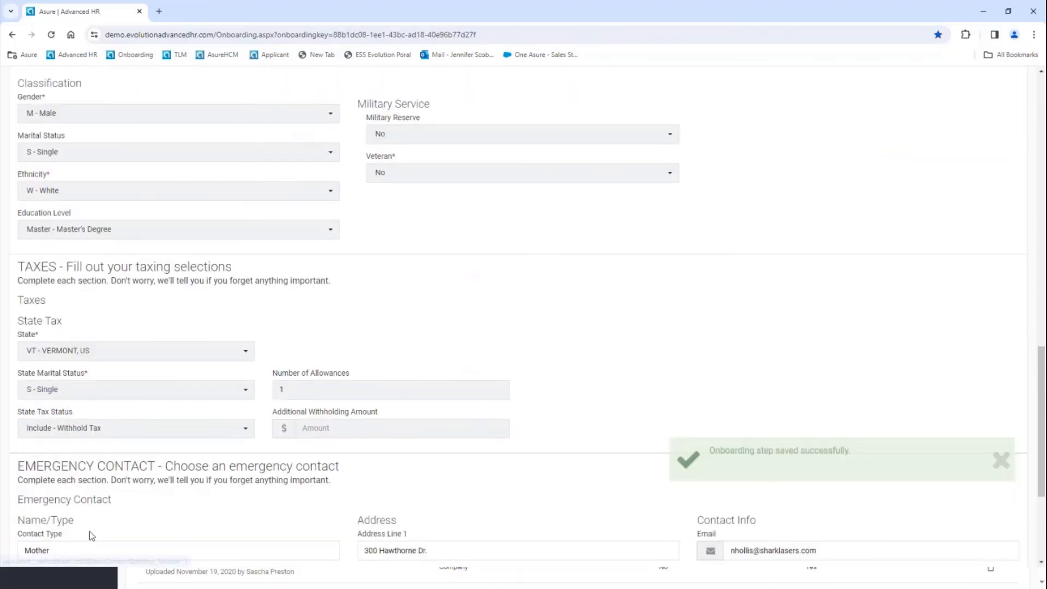
{"action": "scroll", "coordinate": [213, 456], "scroll_direction": "down", "scroll_amount": 1}
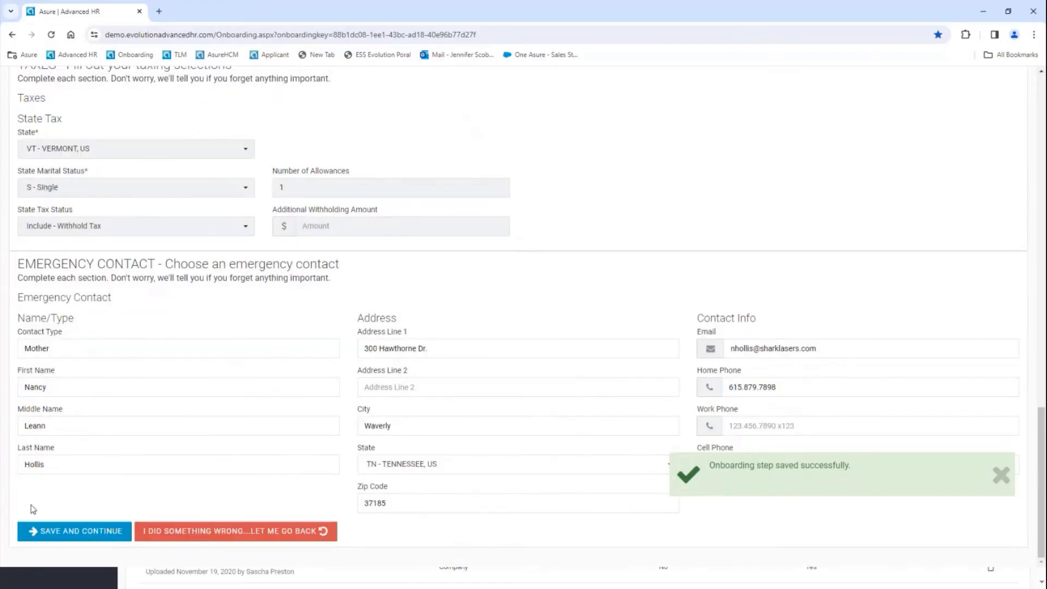
{"action": "left_click", "coordinate": [85, 534]}
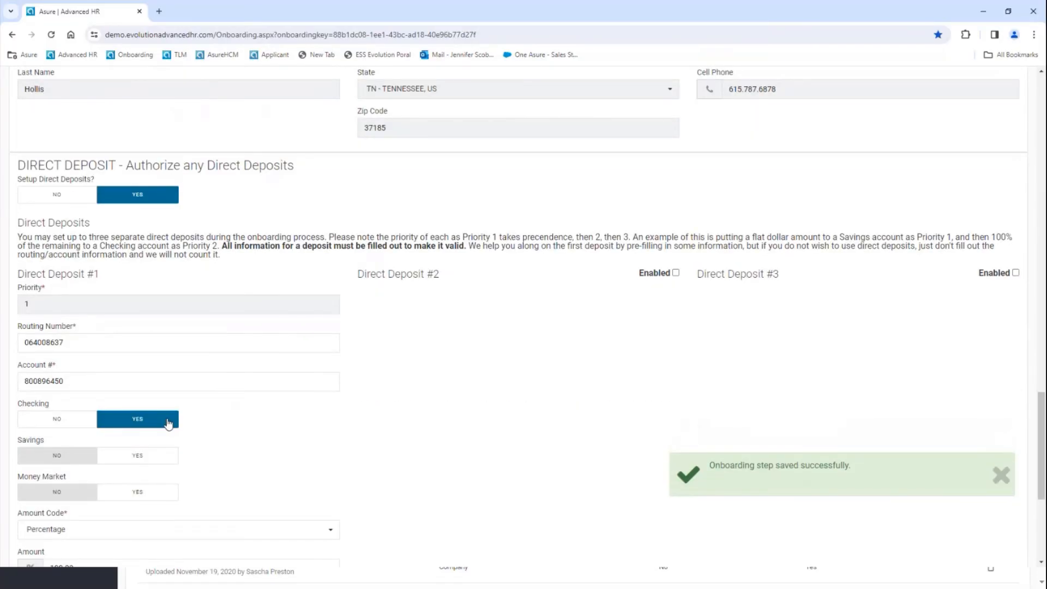
Step: Set the direct deposit e-signature authorization to Yes and save the Direct Deposit section
{"action": "scroll", "coordinate": [338, 369], "scroll_direction": "down", "scroll_amount": 3}
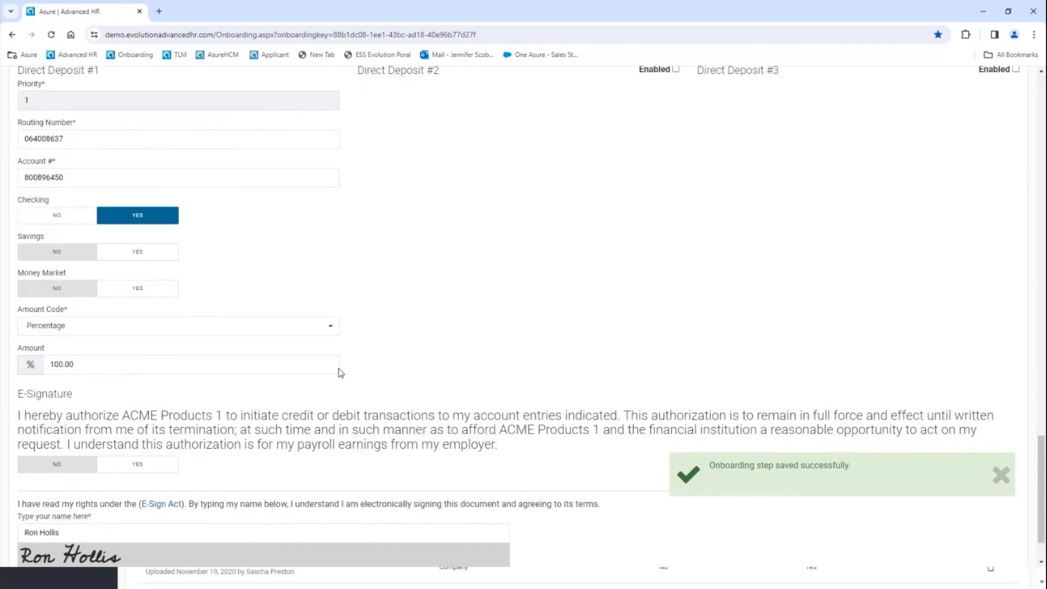
{"action": "scroll", "coordinate": [338, 373], "scroll_direction": "down", "scroll_amount": 1}
{"action": "left_click", "coordinate": [137, 396]}
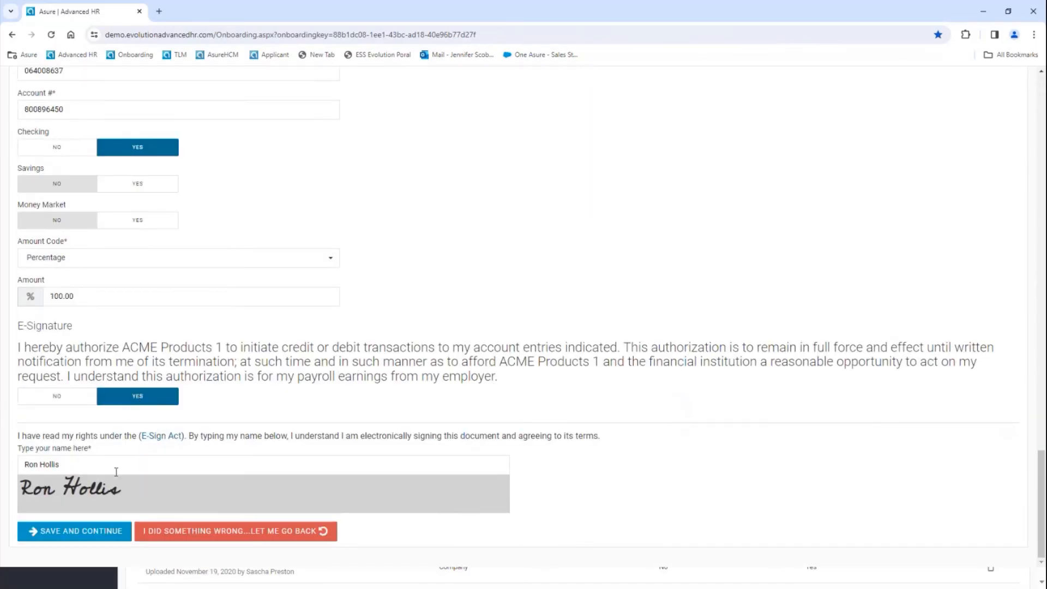
{"action": "left_click", "coordinate": [90, 532]}
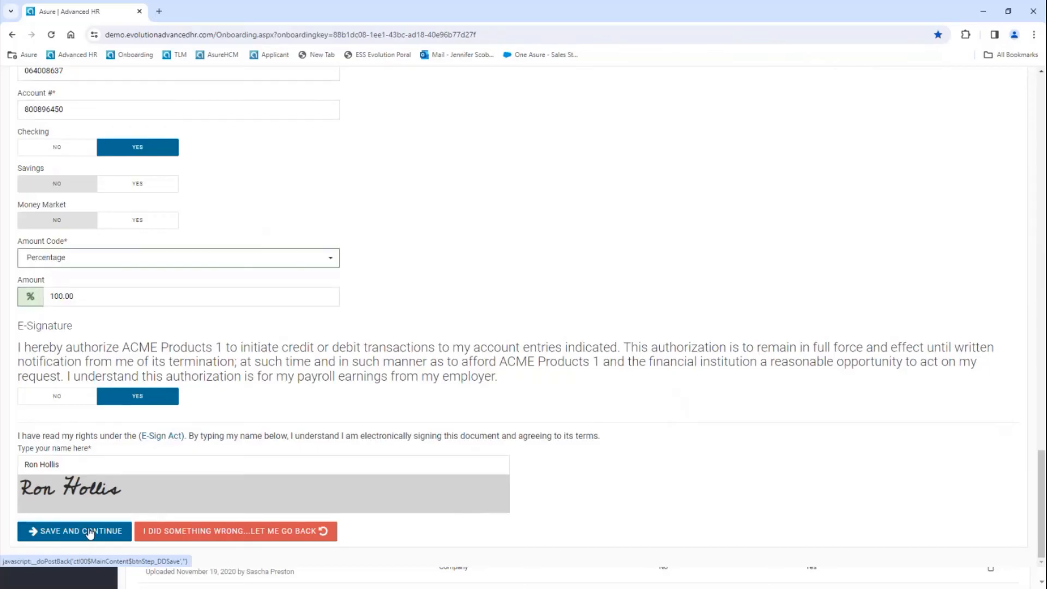
Step: View the linked 2024 Form W-4 and close it, save the W-4 section, and go to the I-9 section
{"action": "scroll", "coordinate": [205, 410], "scroll_direction": "down", "scroll_amount": 6}
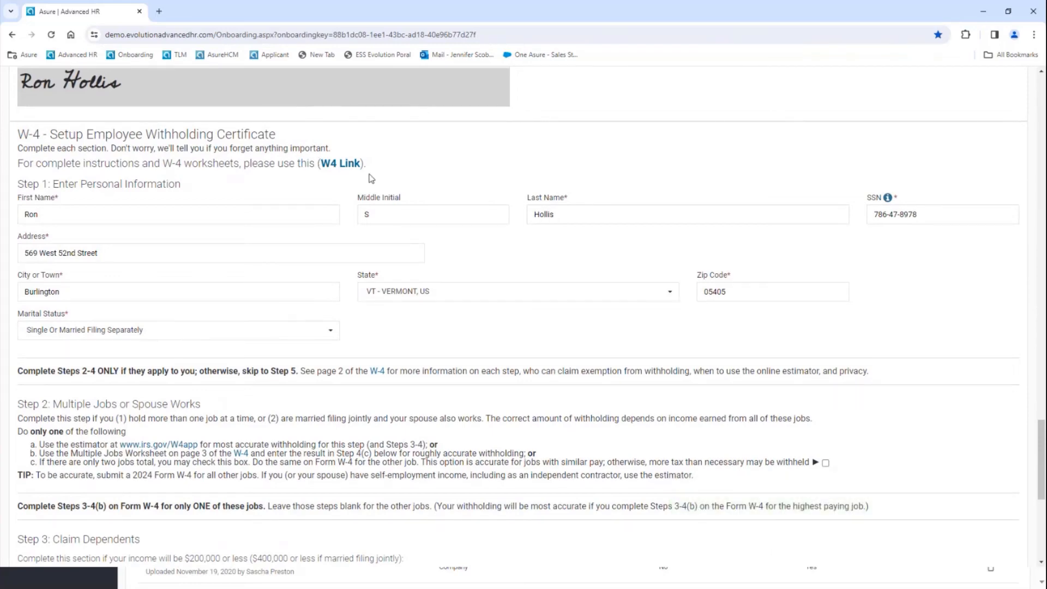
{"action": "left_click", "coordinate": [338, 164]}
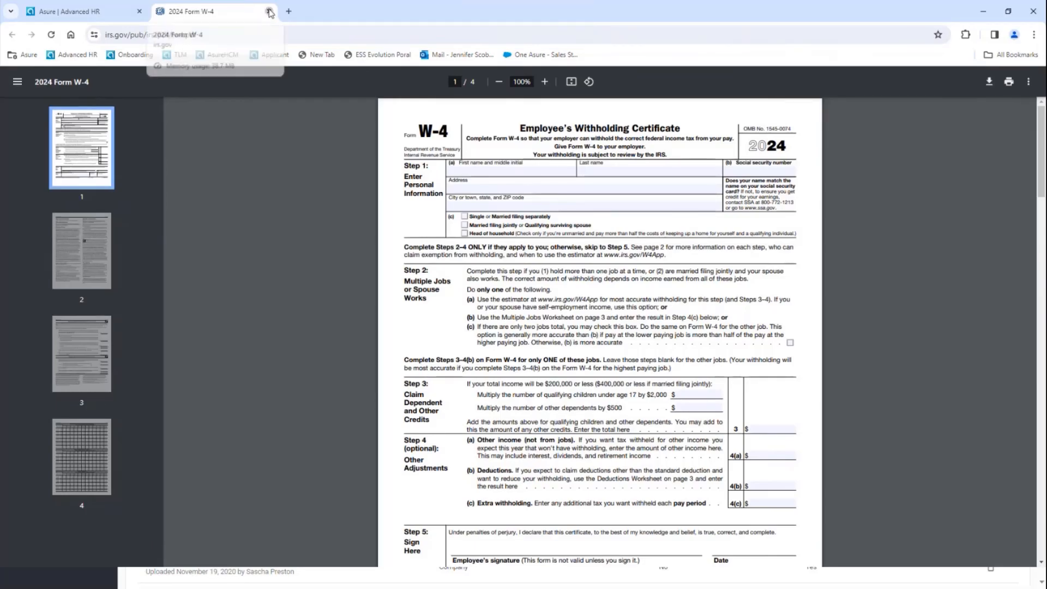
{"action": "left_click", "coordinate": [269, 12]}
{"action": "scroll", "coordinate": [245, 323], "scroll_direction": "down", "scroll_amount": 7}
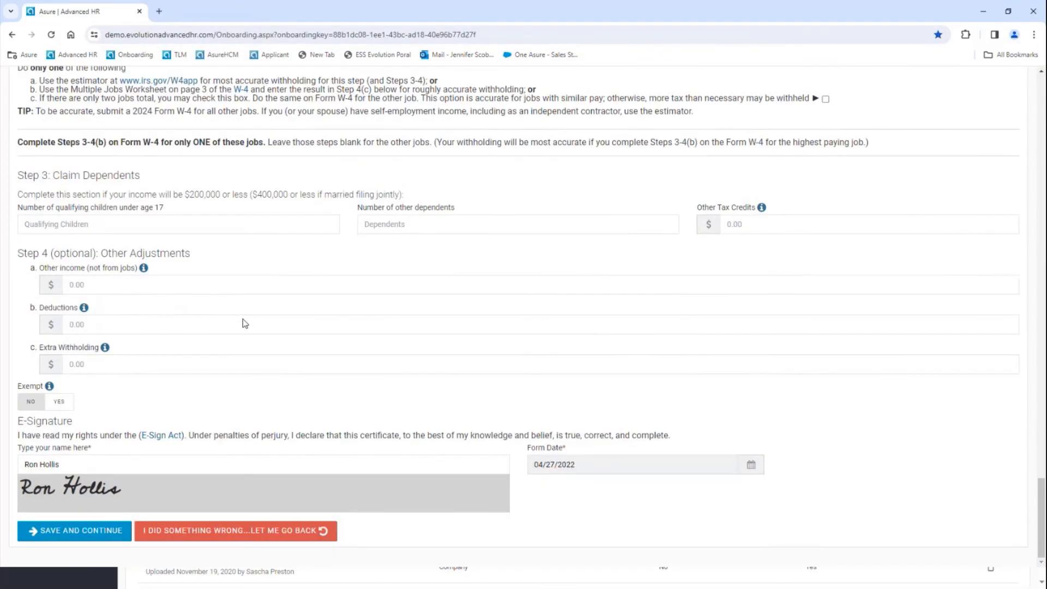
{"action": "left_click", "coordinate": [98, 535]}
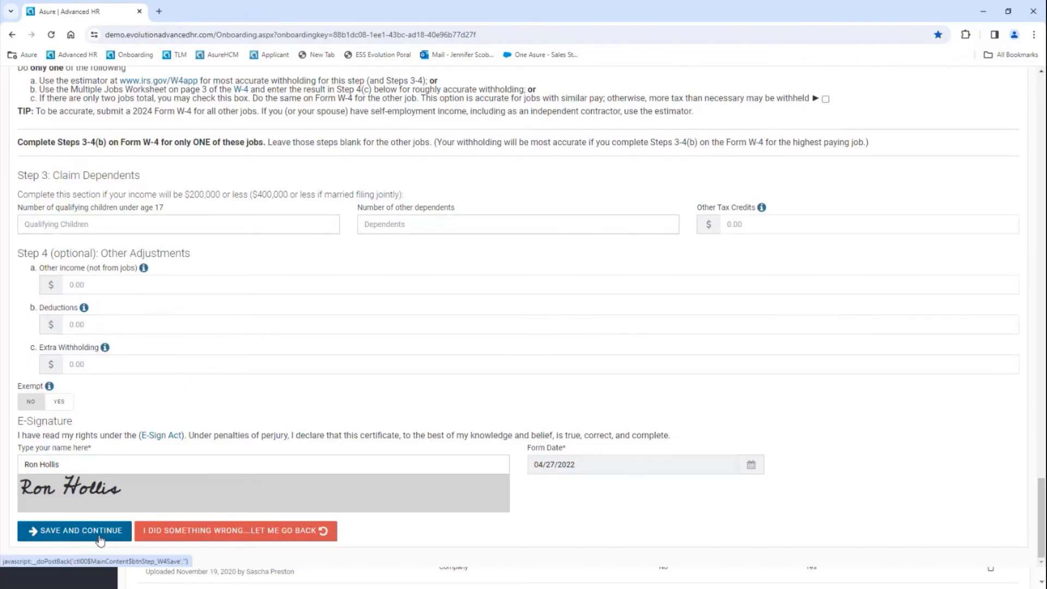
{"action": "scroll", "coordinate": [99, 537], "scroll_direction": "down", "scroll_amount": 7}
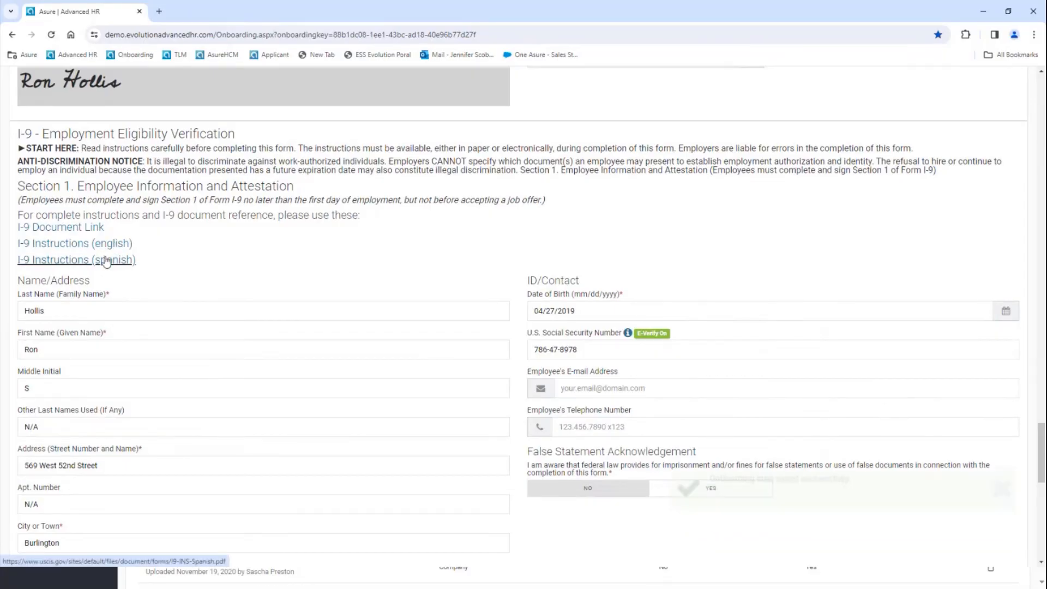
Step: Set the I-9 False Statement Acknowledgement to Yes and save the new hire's pre-filled I-9 section
{"action": "left_click", "coordinate": [713, 488]}
{"action": "scroll", "coordinate": [387, 368], "scroll_direction": "down", "scroll_amount": 1}
{"action": "scroll", "coordinate": [339, 346], "scroll_direction": "down", "scroll_amount": 10}
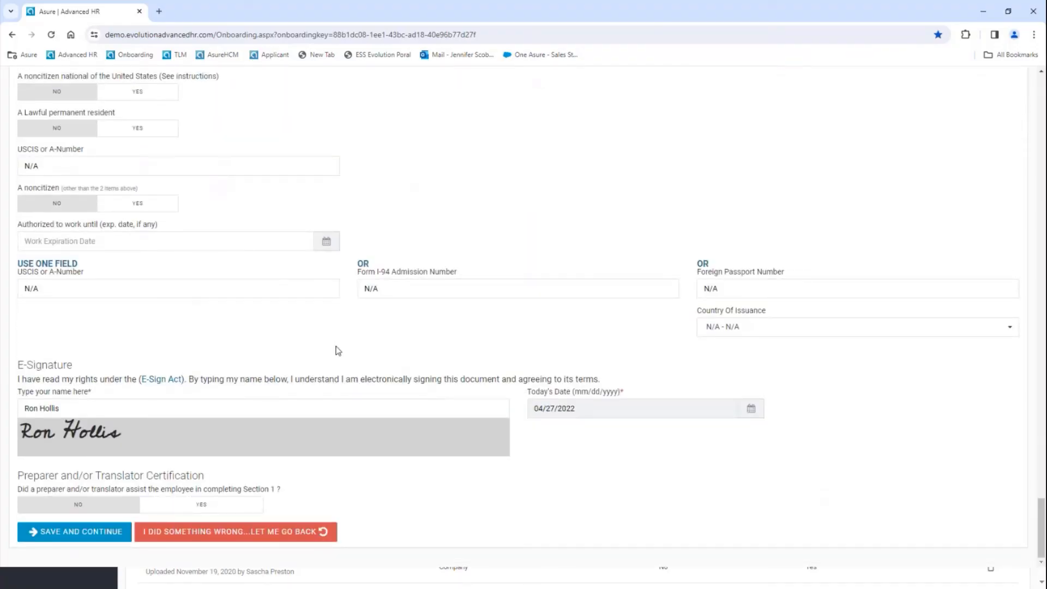
{"action": "left_click", "coordinate": [95, 532]}
Step: Review the pre-filled Background Check Authorization and save that section
{"action": "scroll", "coordinate": [263, 243], "scroll_direction": "down", "scroll_amount": 5}
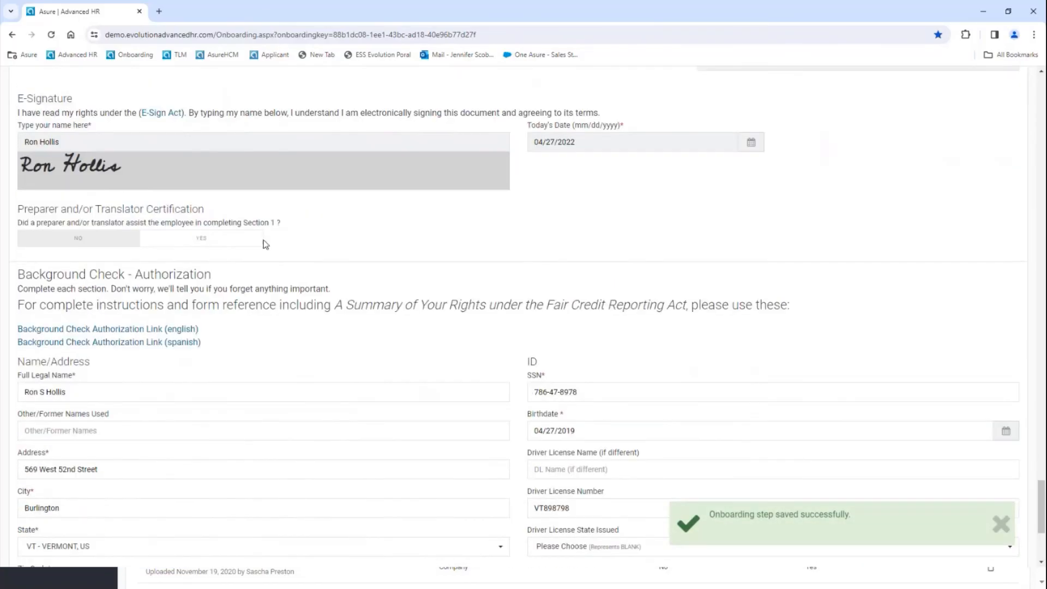
{"action": "scroll", "coordinate": [264, 243], "scroll_direction": "down", "scroll_amount": 3}
{"action": "scroll", "coordinate": [283, 348], "scroll_direction": "down", "scroll_amount": 1}
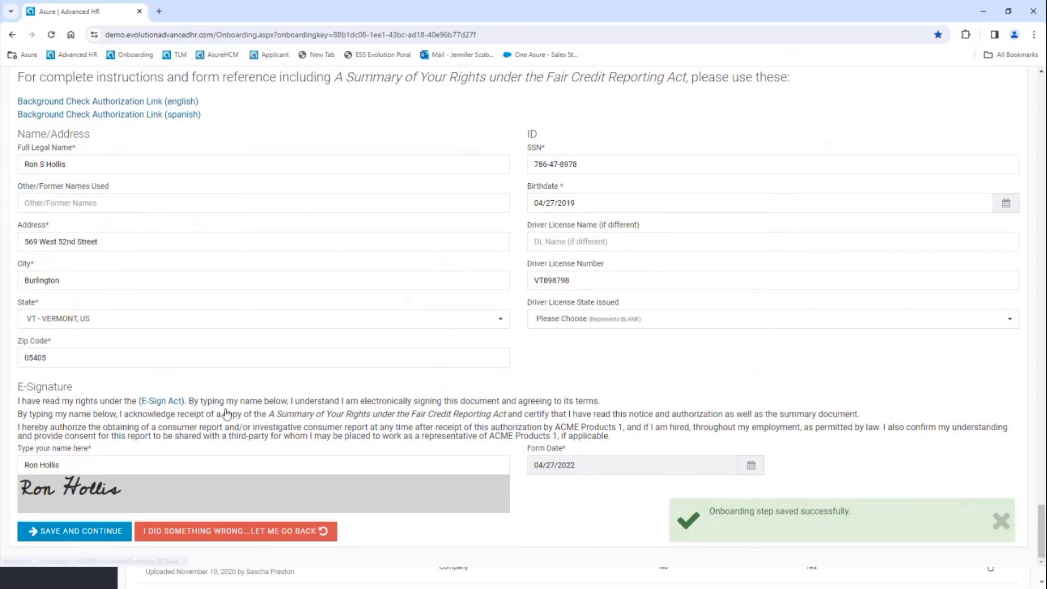
{"action": "left_click", "coordinate": [106, 538]}
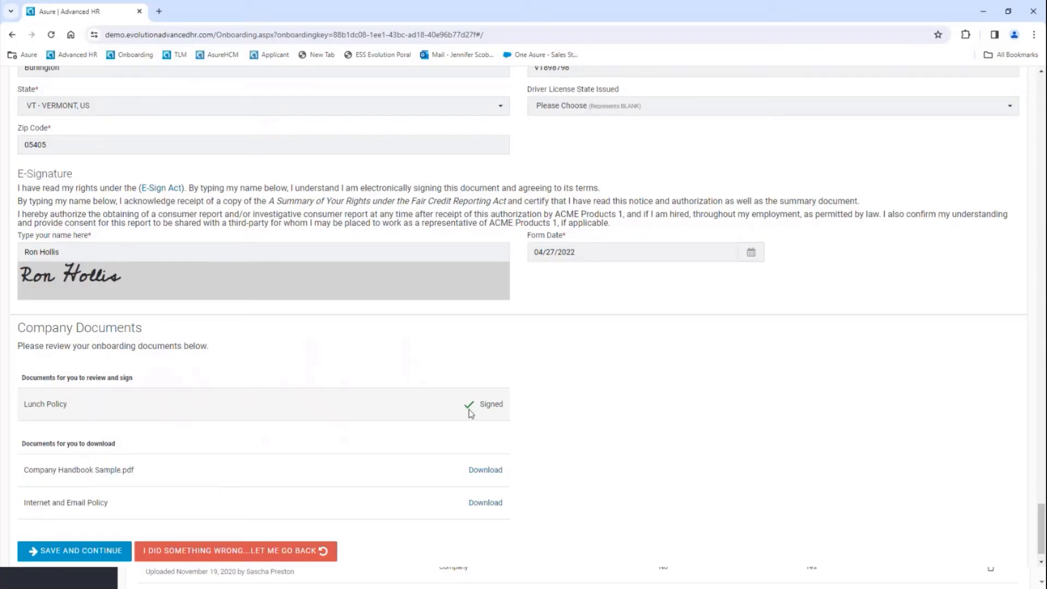
Step: Save the Company Documents section and the pre-filled Custom Questions answers of the onboarding
{"action": "left_click", "coordinate": [87, 551]}
{"action": "scroll", "coordinate": [257, 217], "scroll_direction": "down", "scroll_amount": 5}
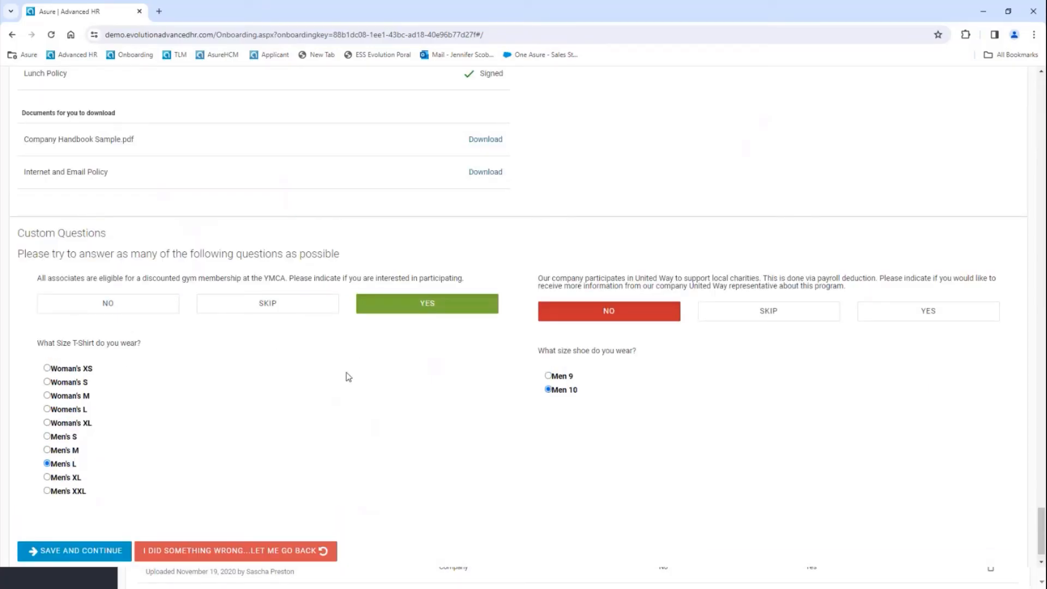
{"action": "left_click", "coordinate": [84, 551]}
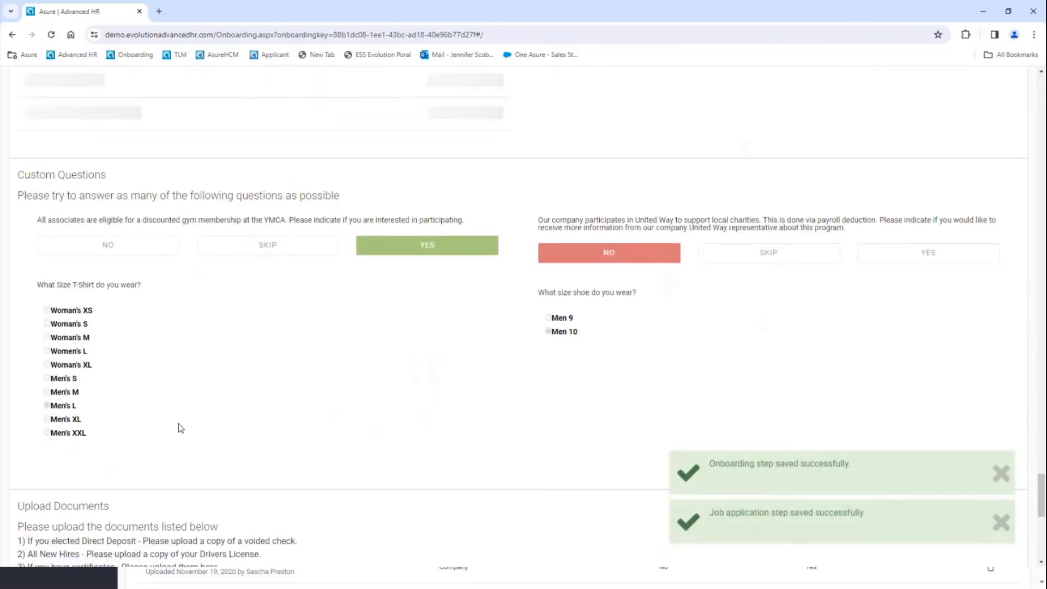
Step: Review the attached files and e-signature in the Upload Documents section and save it
{"action": "scroll", "coordinate": [179, 423], "scroll_direction": "down", "scroll_amount": 3}
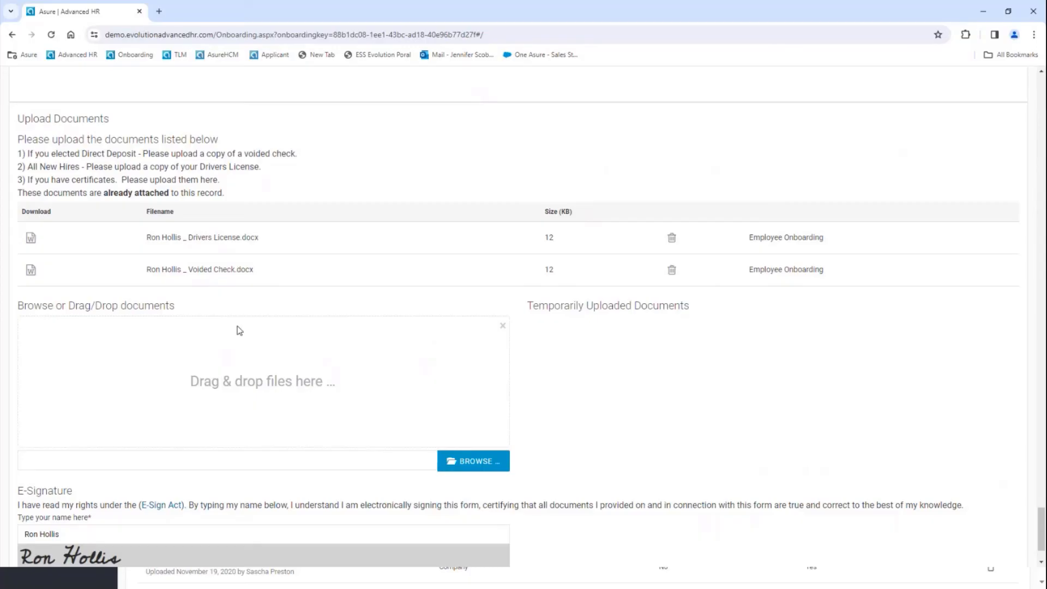
{"action": "scroll", "coordinate": [240, 330], "scroll_direction": "down", "scroll_amount": 2}
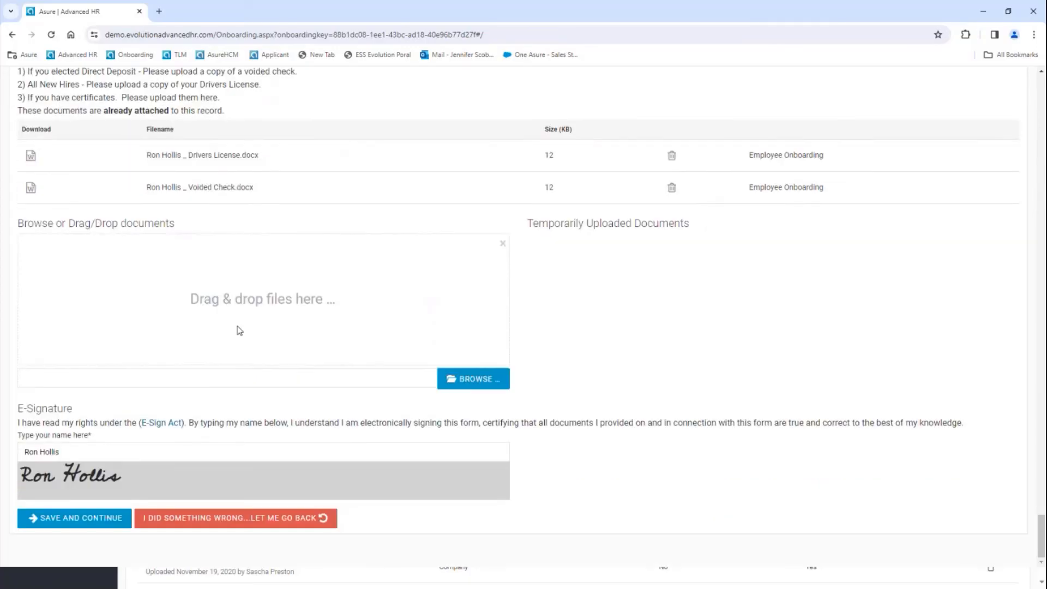
{"action": "left_click", "coordinate": [82, 522]}
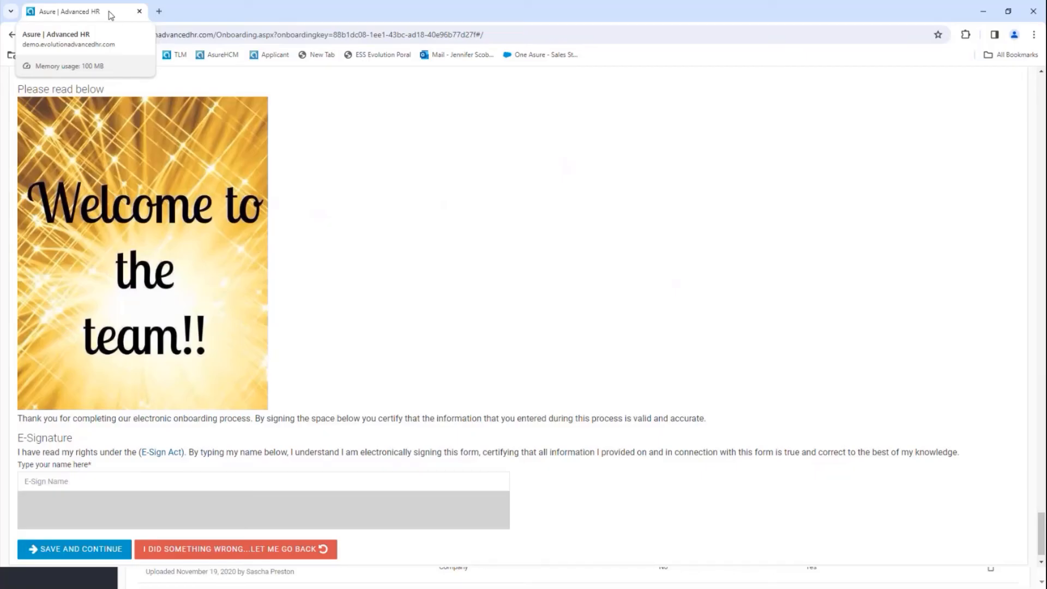
Step: Move the onboarding form window out of the way and open the Onboarding Dashboard on the HR admin site
{"action": "left_click_drag", "start_coordinate": [109, 12], "coordinate": [0, 235]}
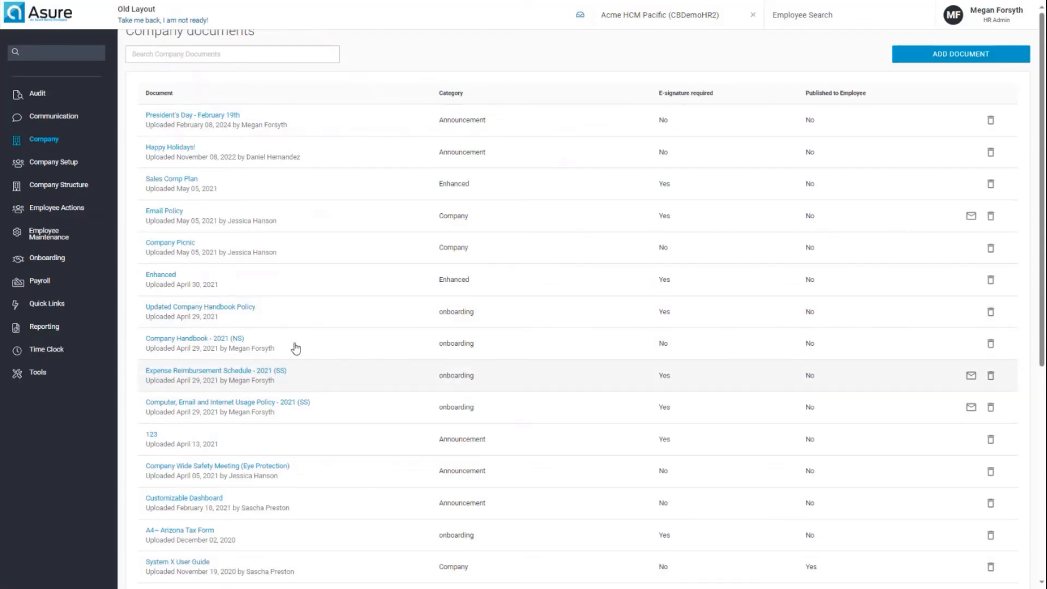
{"action": "left_click", "coordinate": [47, 258]}
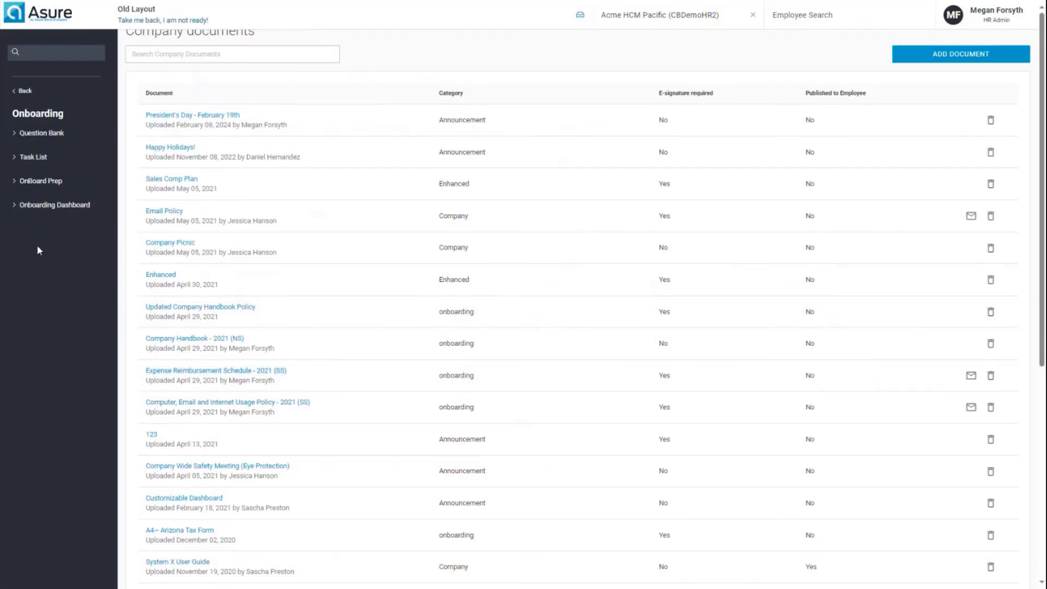
{"action": "left_click", "coordinate": [65, 206]}
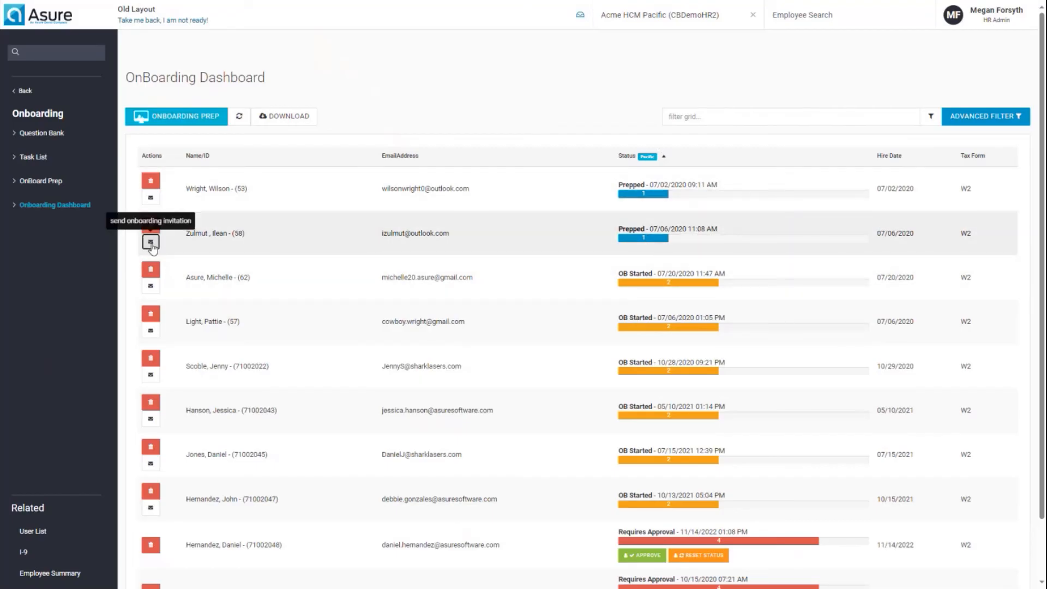
Step: View the onboarding invitation email prompt for the second prepped hire, close it without sending, and review the remaining hires' statuses
{"action": "left_click", "coordinate": [151, 242]}
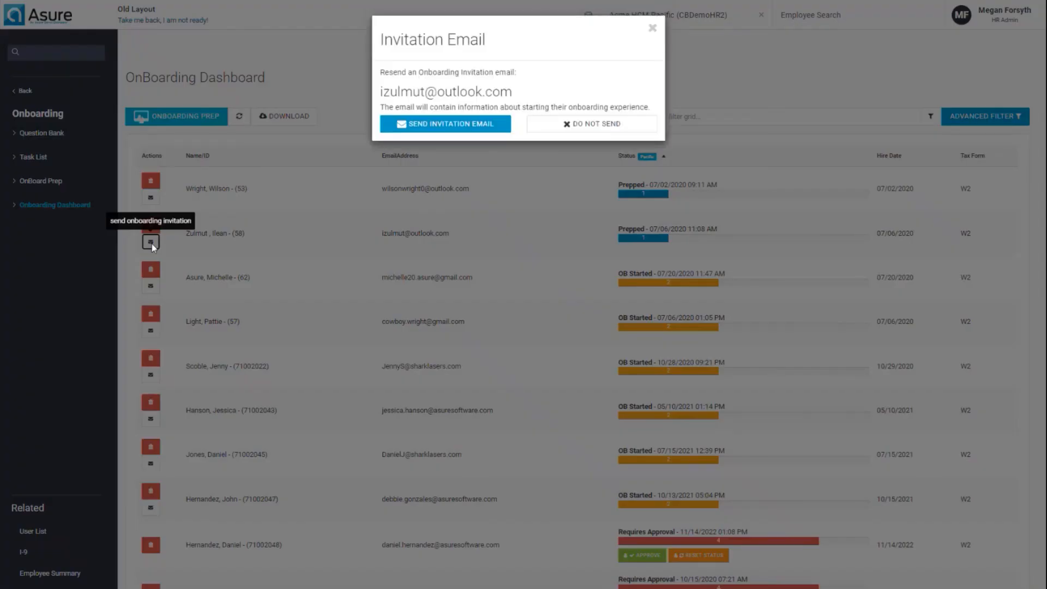
{"action": "left_click", "coordinate": [653, 29]}
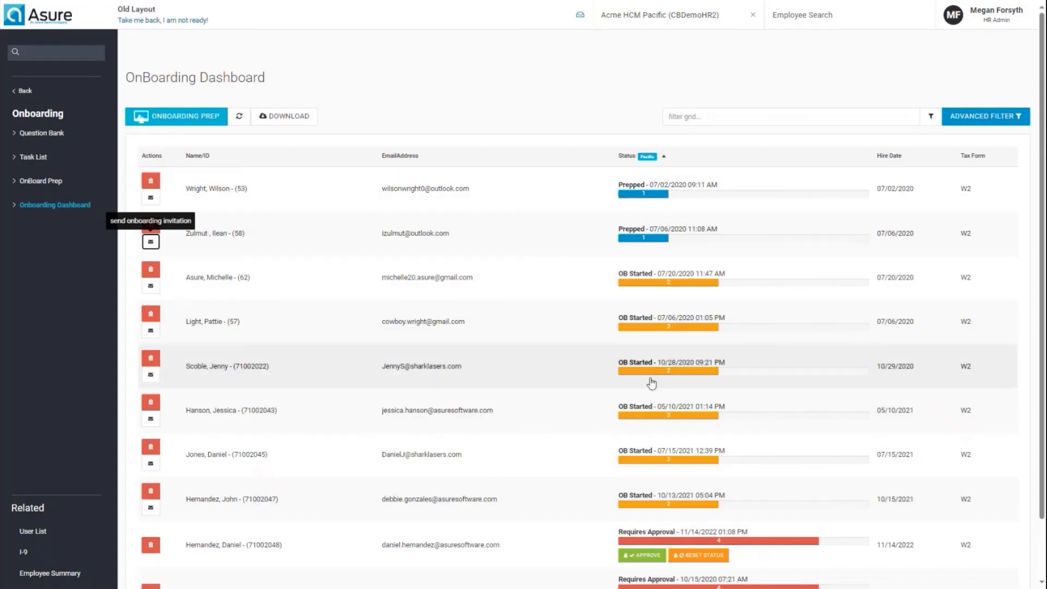
{"action": "scroll", "coordinate": [651, 384], "scroll_direction": "down", "scroll_amount": 2}
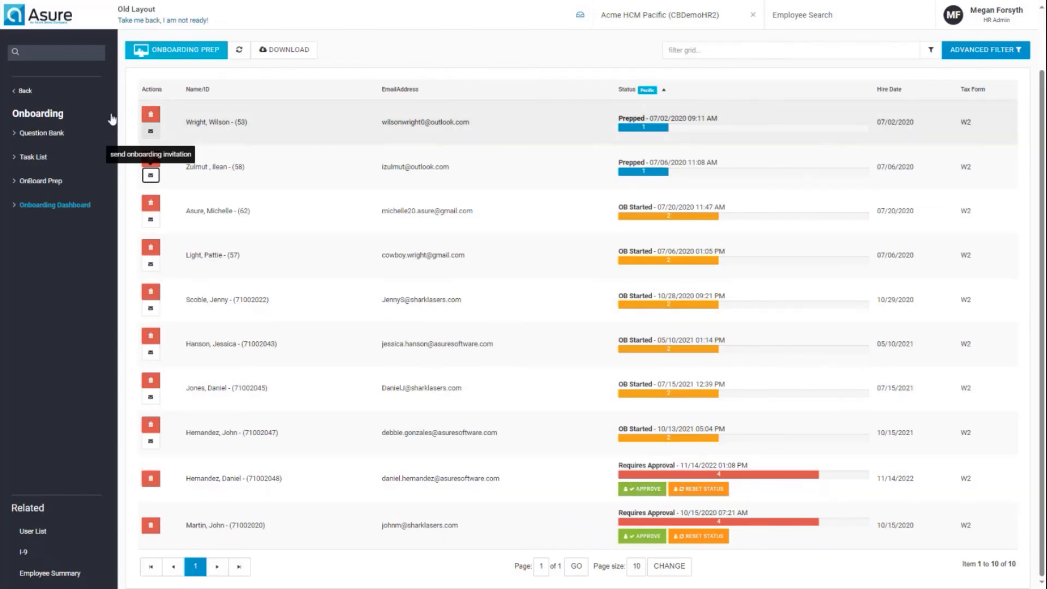
Step: Leave the onboarding area and open the I-9 list under Employee Maintenance
{"action": "left_click", "coordinate": [24, 91]}
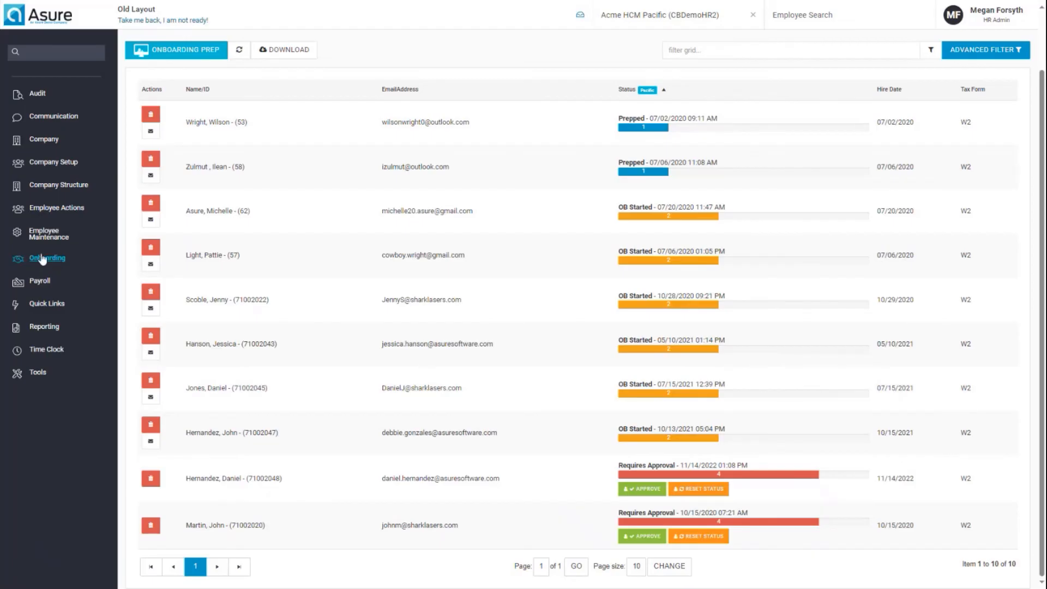
{"action": "left_click", "coordinate": [42, 234]}
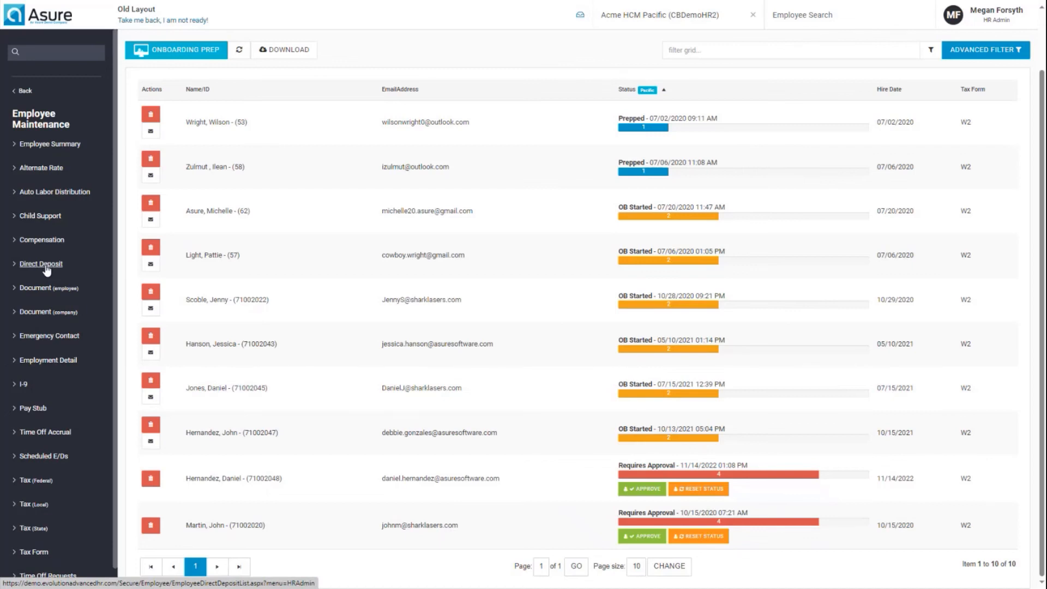
{"action": "scroll", "coordinate": [40, 322], "scroll_direction": "down", "scroll_amount": 1}
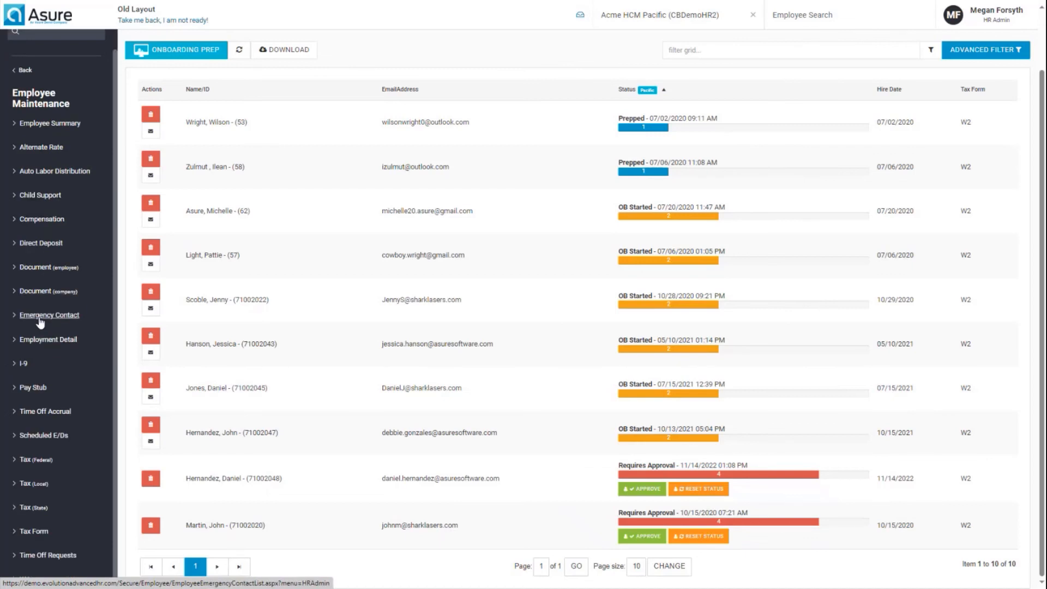
{"action": "left_click", "coordinate": [23, 369]}
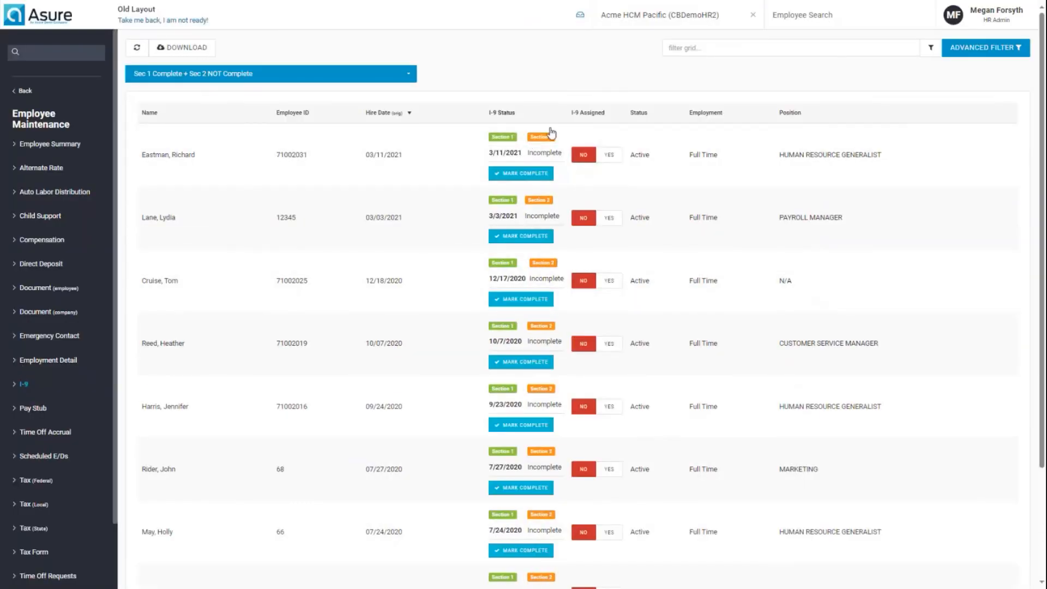
Step: Open the first listed employee's I-9 record and review Section 1 through to the Section 2 document lists
{"action": "left_click", "coordinate": [398, 157]}
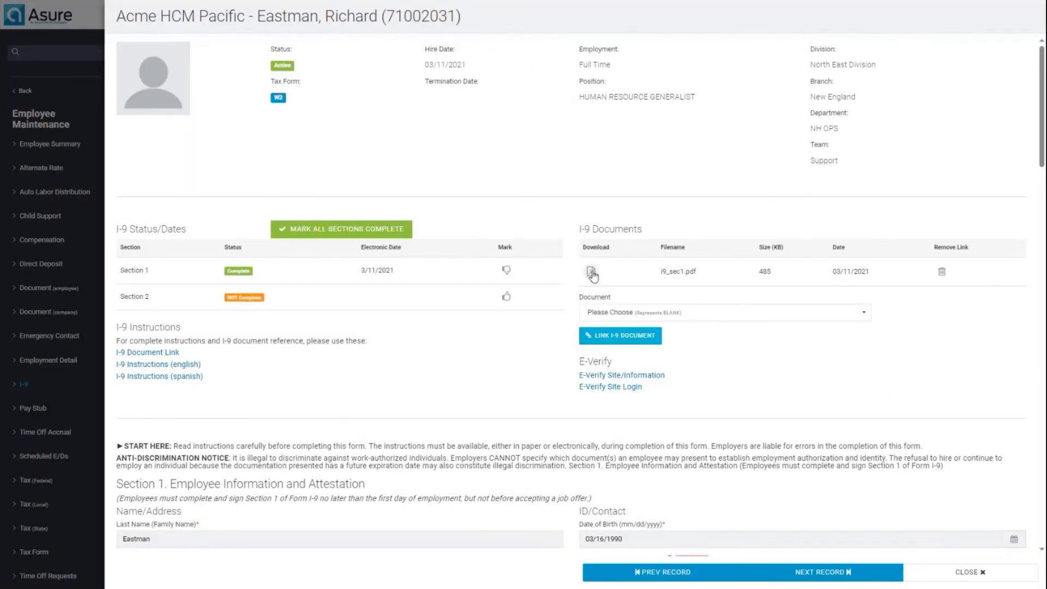
{"action": "scroll", "coordinate": [367, 364], "scroll_direction": "down", "scroll_amount": 7}
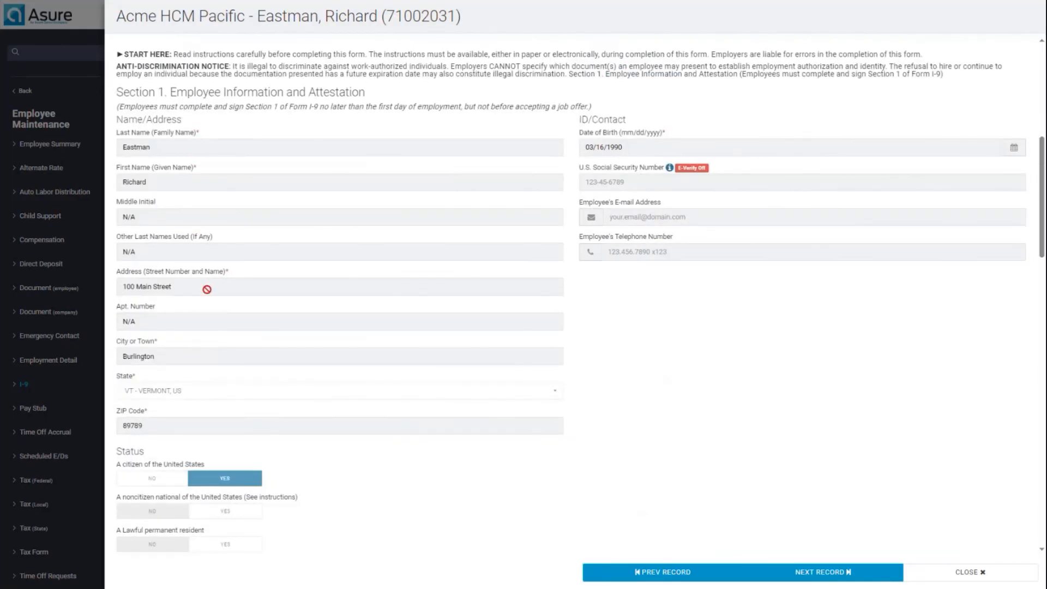
{"action": "scroll", "coordinate": [303, 451], "scroll_direction": "down", "scroll_amount": 5}
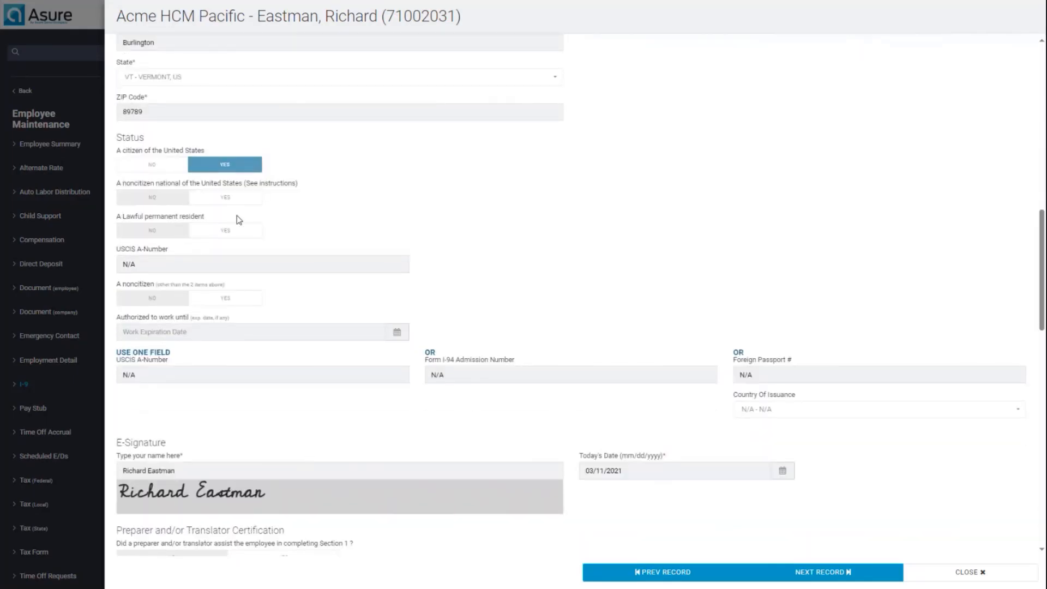
{"action": "scroll", "coordinate": [352, 365], "scroll_direction": "down", "scroll_amount": 9}
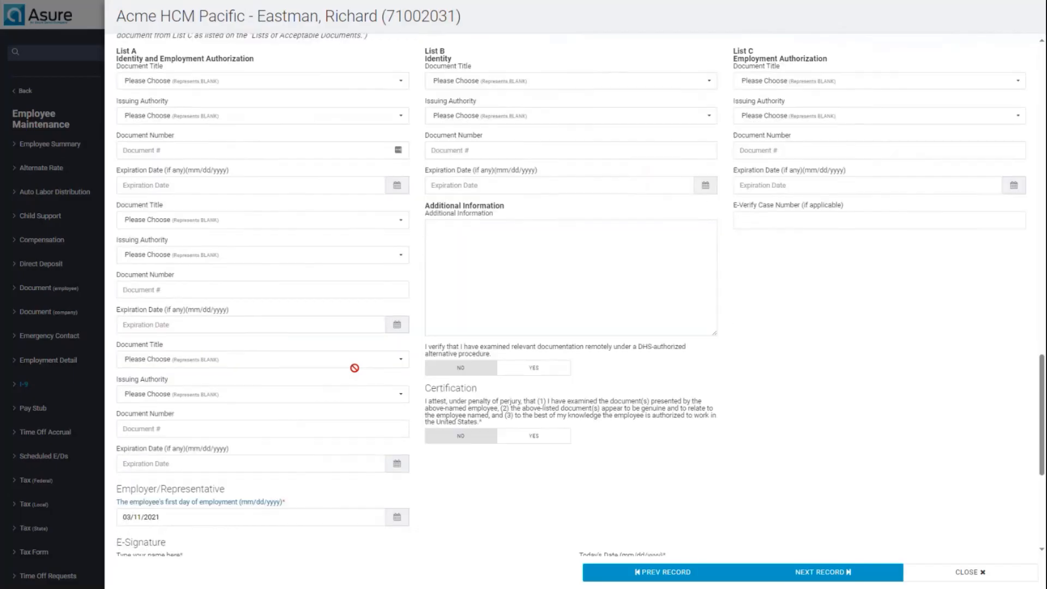
Step: Choose U.S. Passport as the first List A document title, review the rest of Section 2, and close the record without saving
{"action": "left_click", "coordinate": [139, 81]}
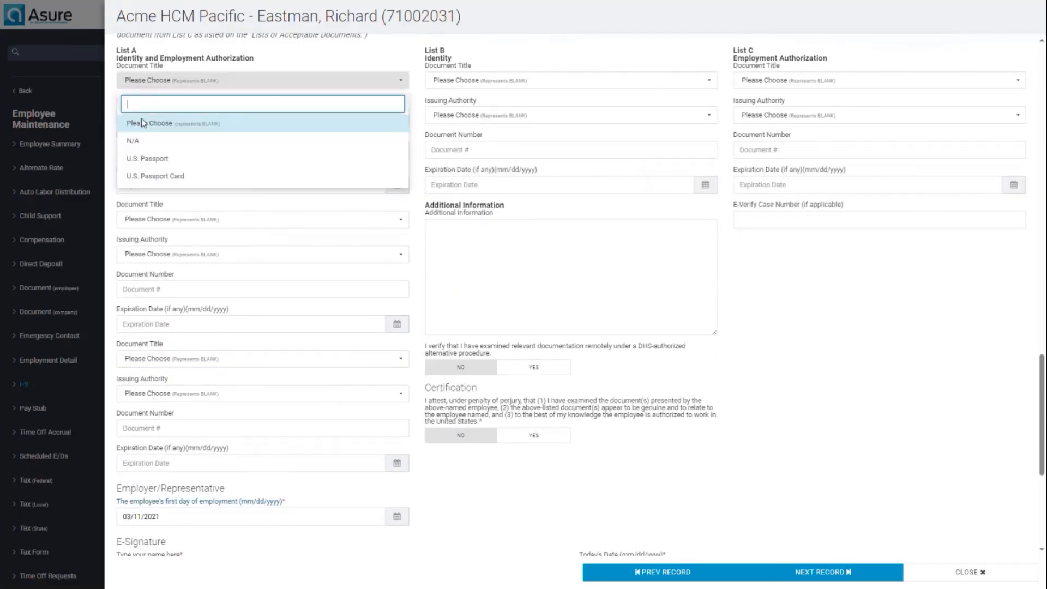
{"action": "left_click", "coordinate": [148, 158]}
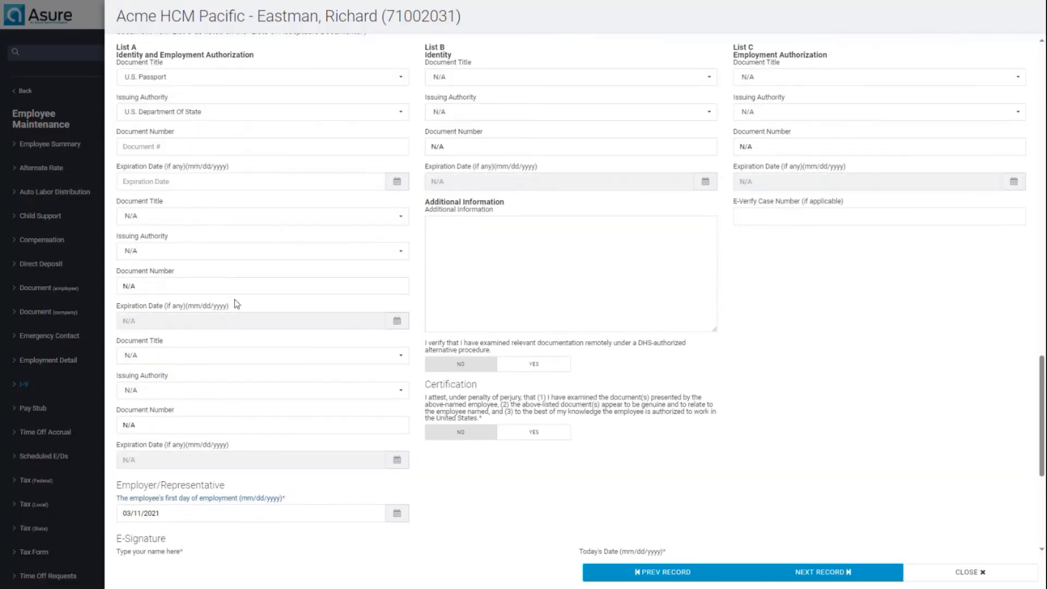
{"action": "scroll", "coordinate": [236, 303], "scroll_direction": "down", "scroll_amount": 5}
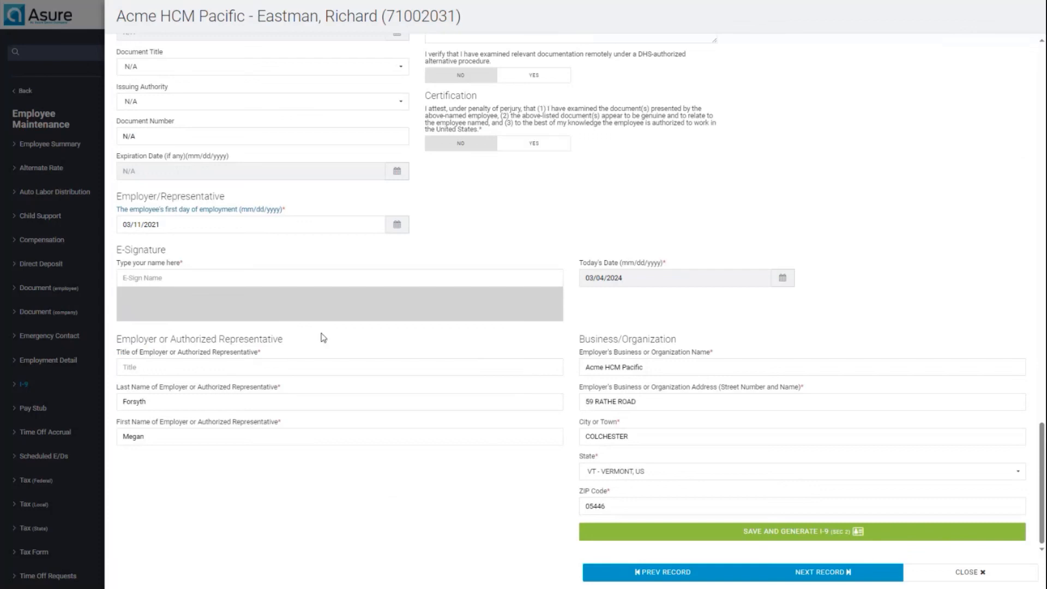
{"action": "left_click", "coordinate": [982, 577]}
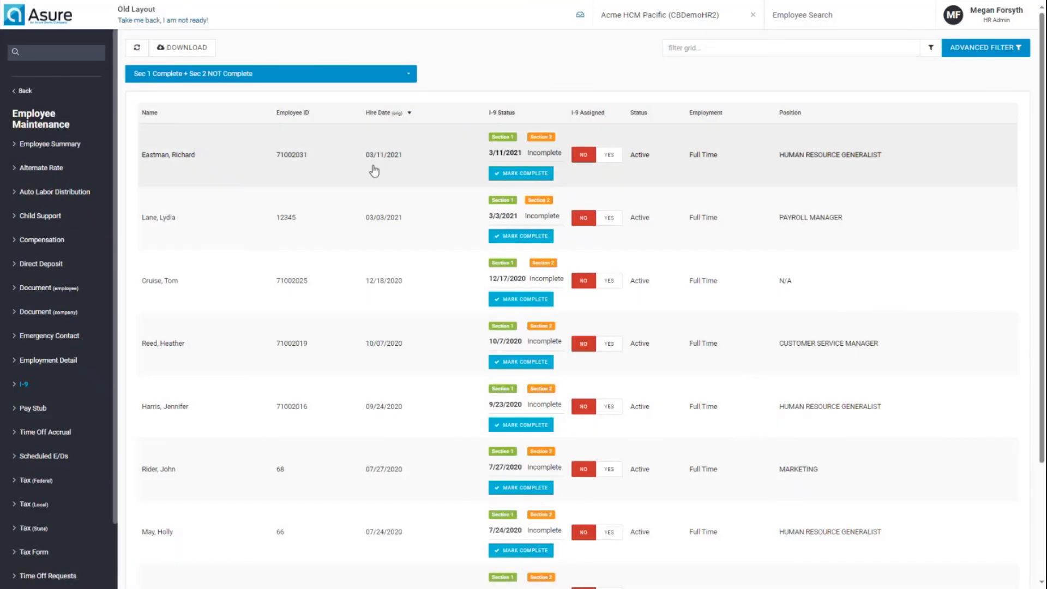
Step: Filter the I-9 list to Sec 1 + Sec 2 Complete
{"action": "left_click", "coordinate": [224, 78]}
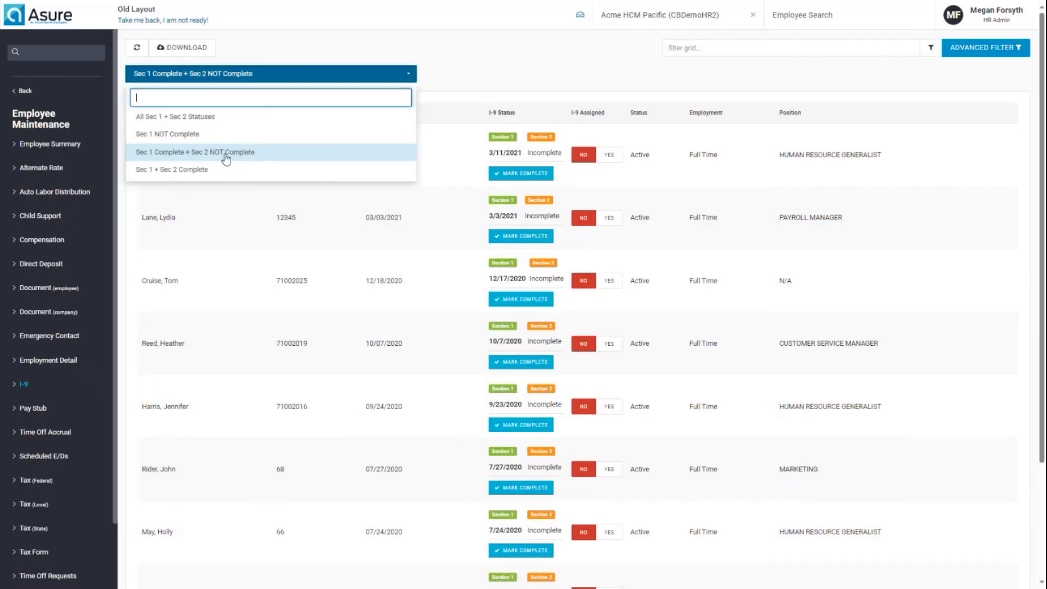
{"action": "left_click", "coordinate": [183, 170]}
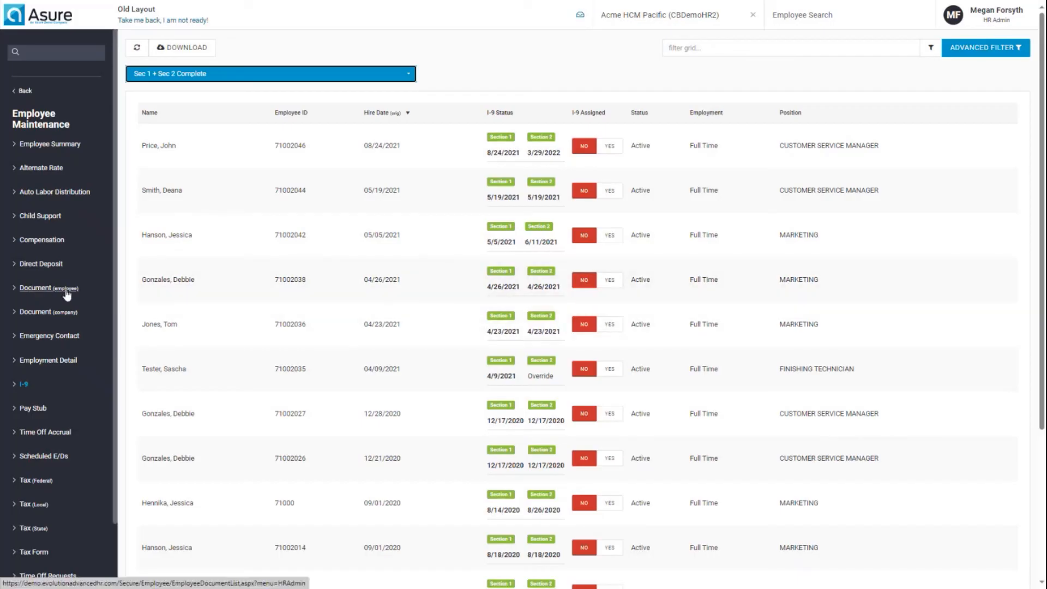
Step: Search the employee documents for Handbook, and view the blank Add document form and close it
{"action": "left_click", "coordinate": [38, 293]}
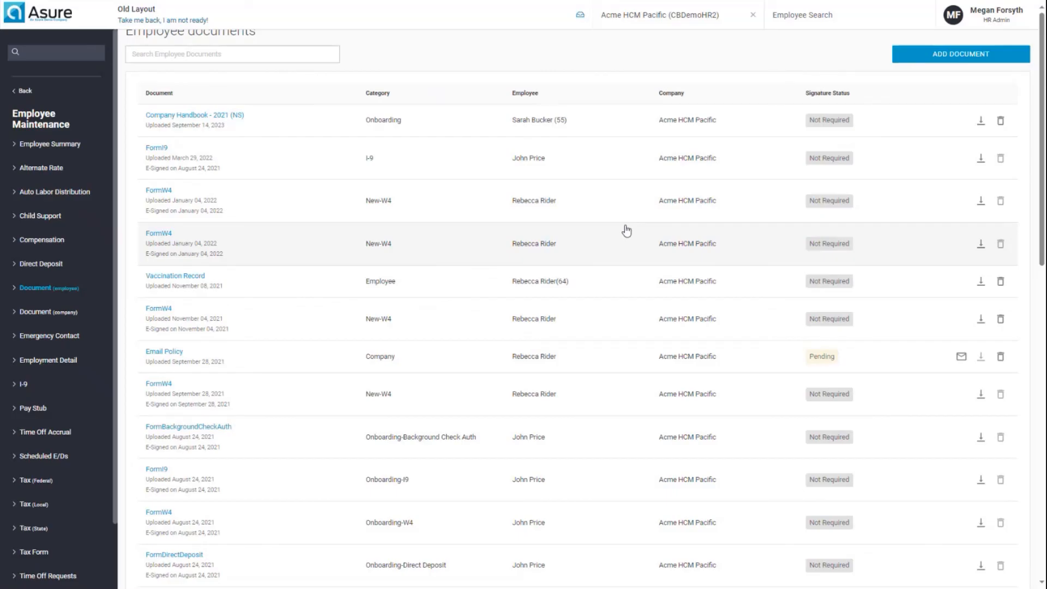
{"action": "left_click", "coordinate": [147, 56]}
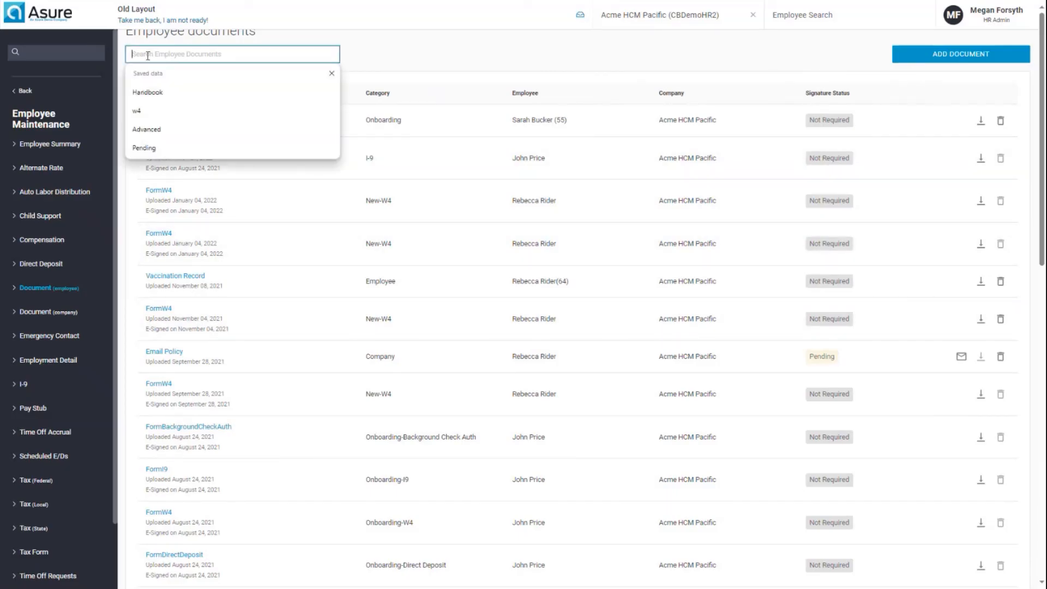
{"action": "left_click", "coordinate": [148, 94]}
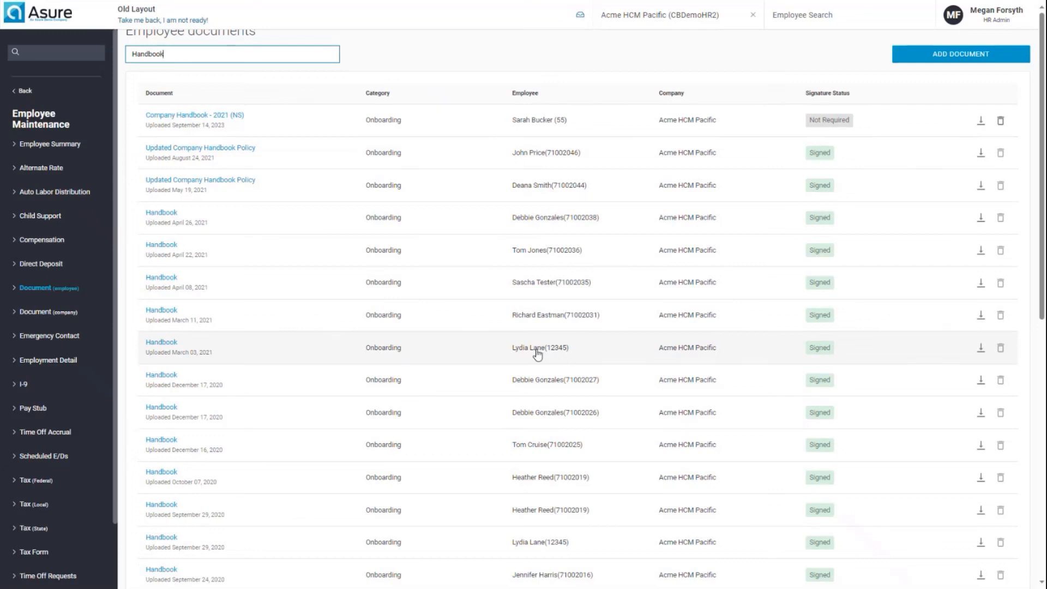
{"action": "left_click", "coordinate": [960, 56]}
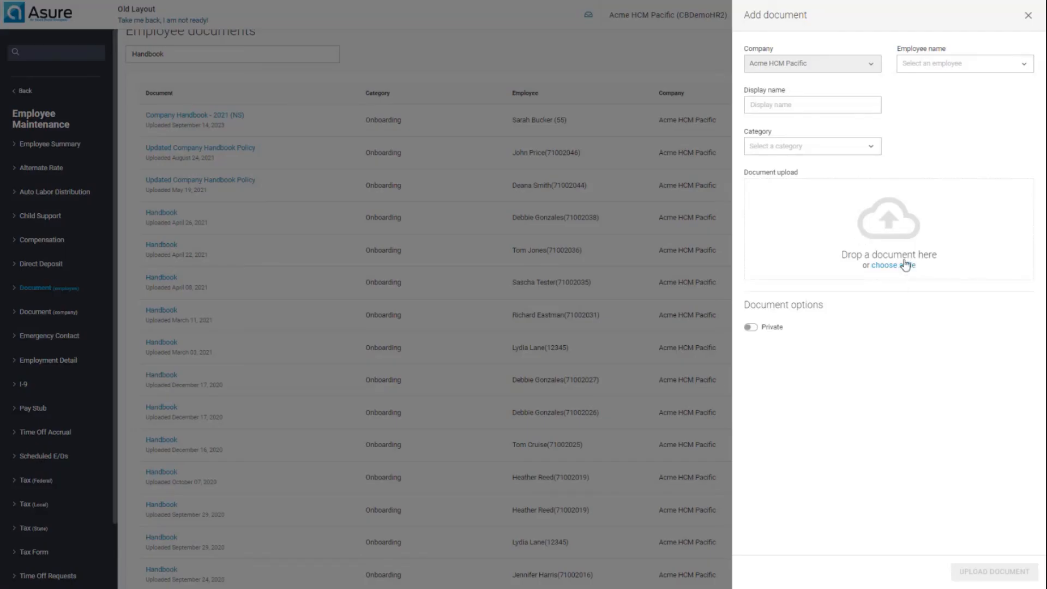
{"action": "left_click", "coordinate": [1028, 18]}
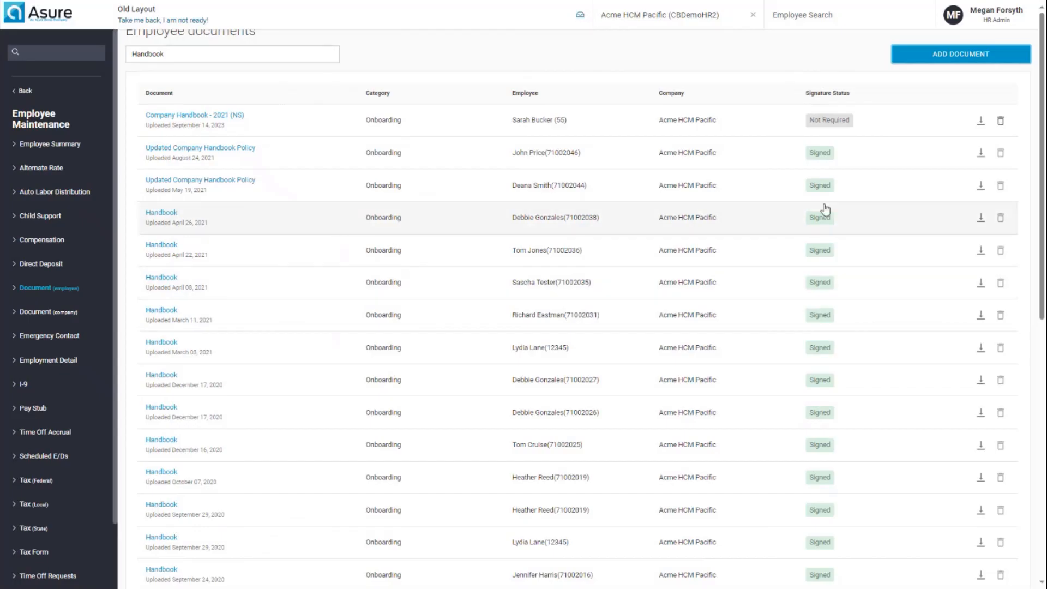
Step: Search for an employee by the start of the first name and select the matching employee
{"action": "left_click", "coordinate": [775, 16]}
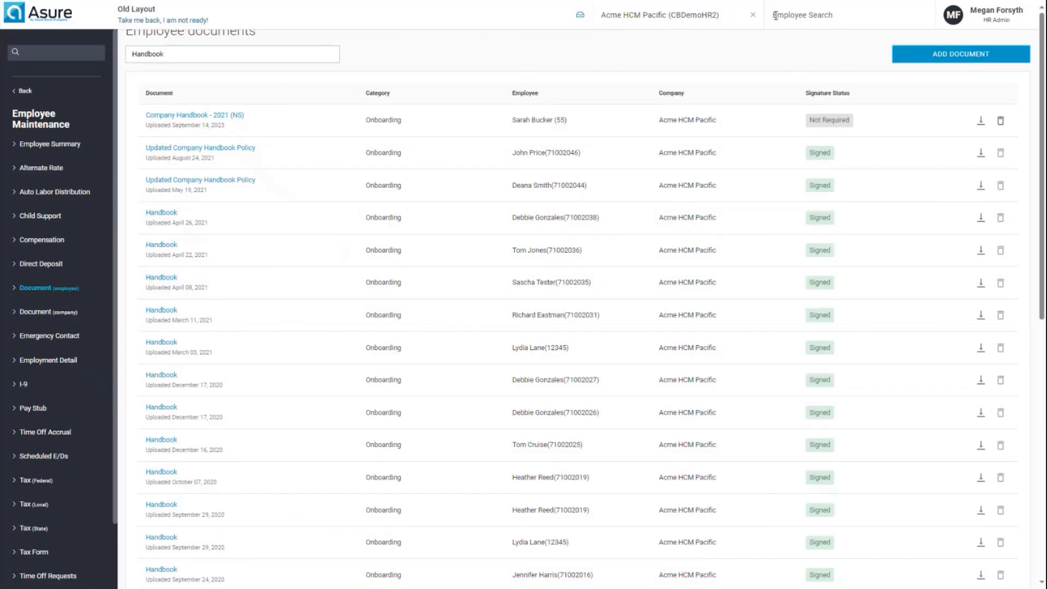
{"action": "type", "text": "reb"}
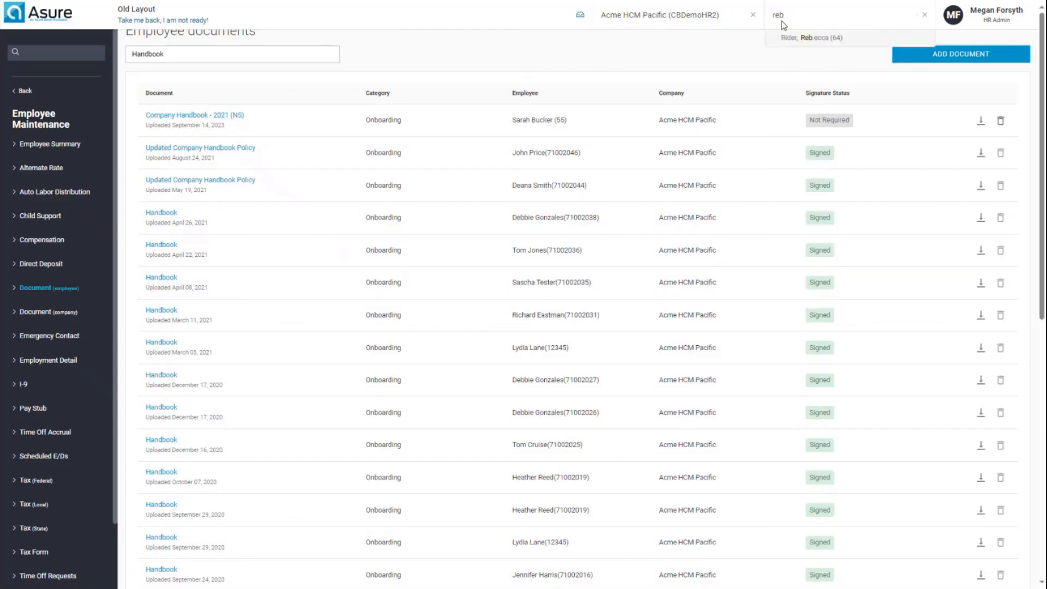
{"action": "left_click", "coordinate": [797, 38]}
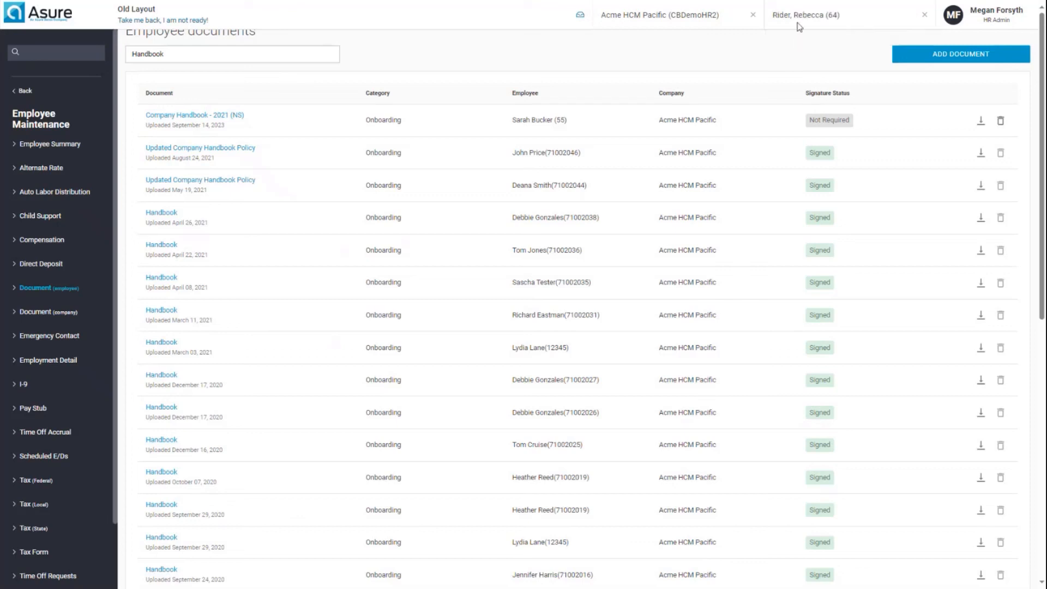